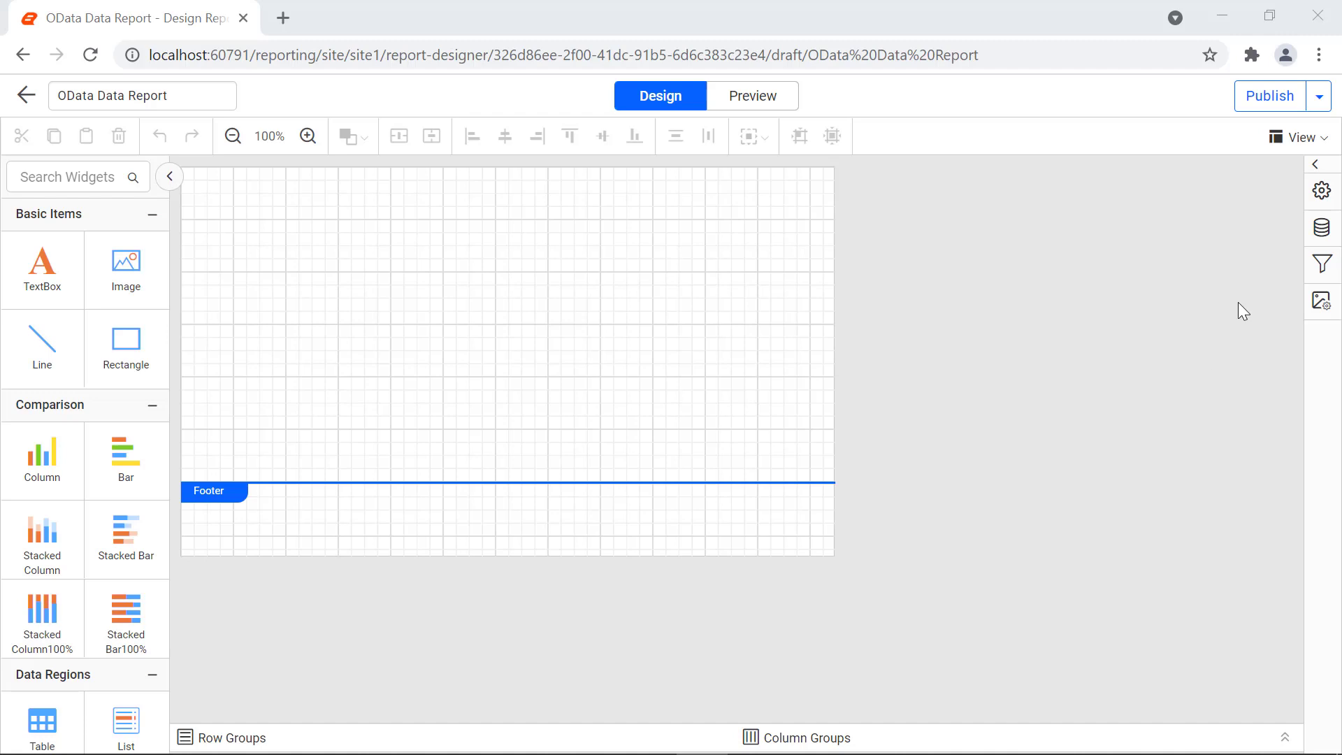
Step: From the Data panel, start a new data source of type OData
left_click(1312, 233)
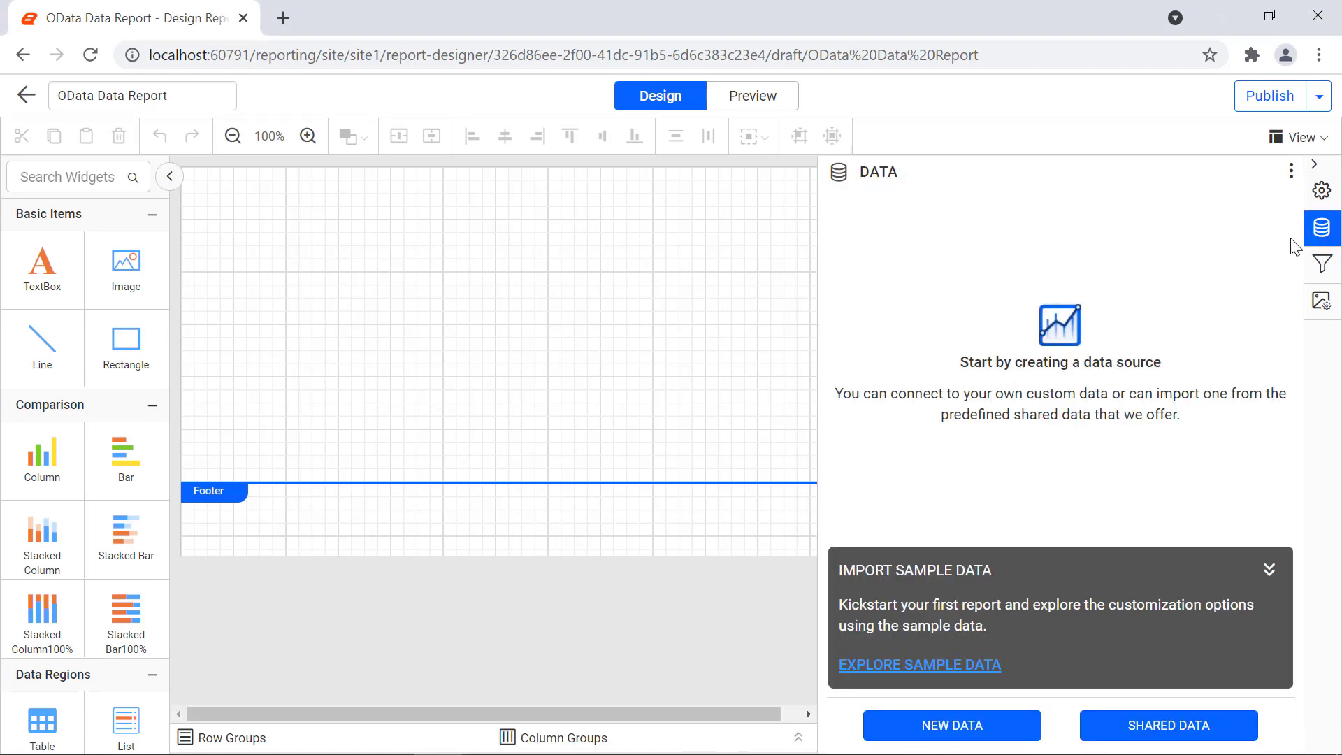
left_click(993, 730)
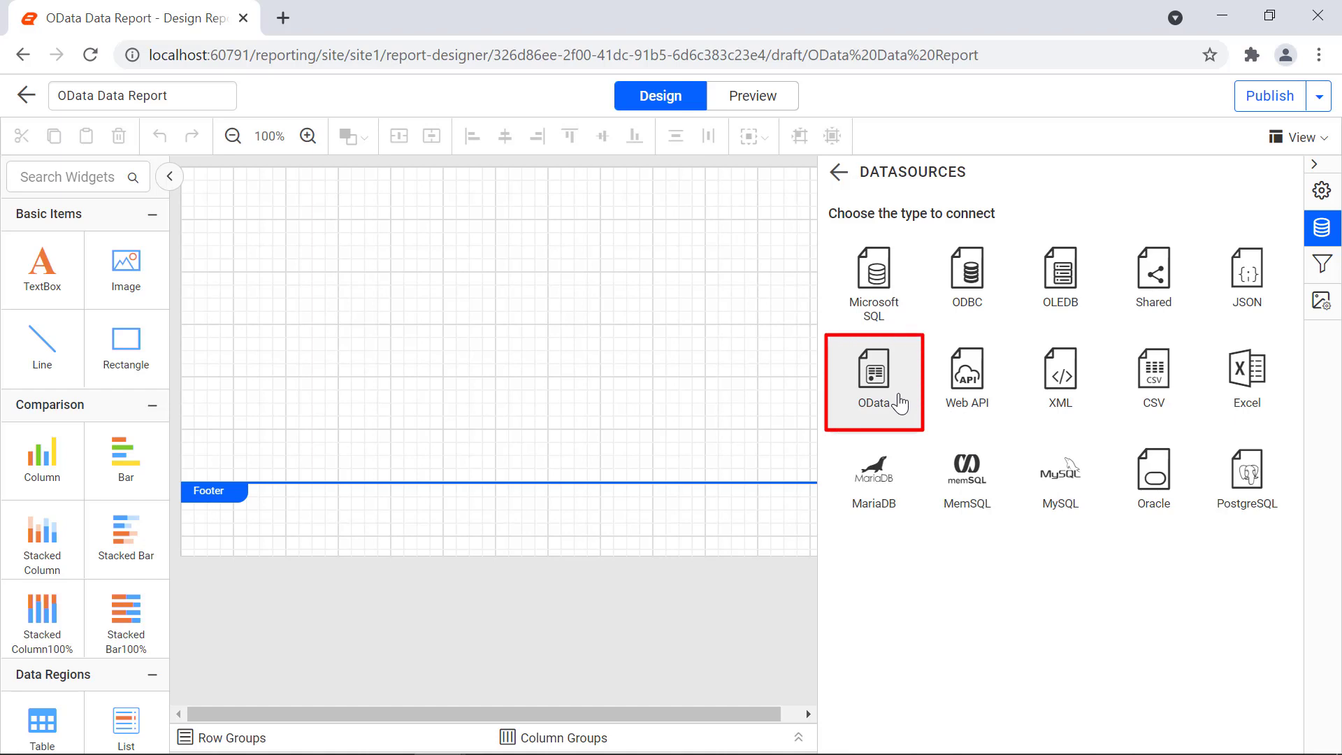
left_click(901, 402)
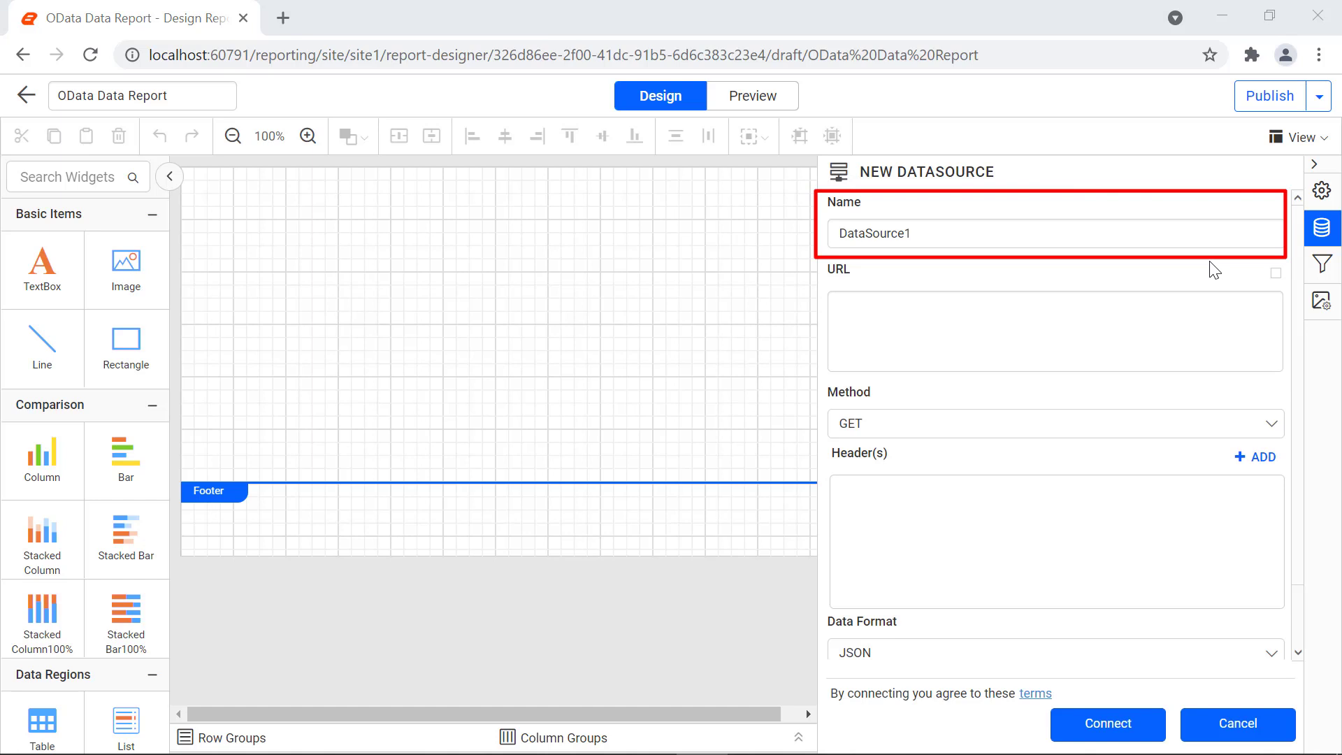
triple_click(1200, 235)
type("GithubDetails")
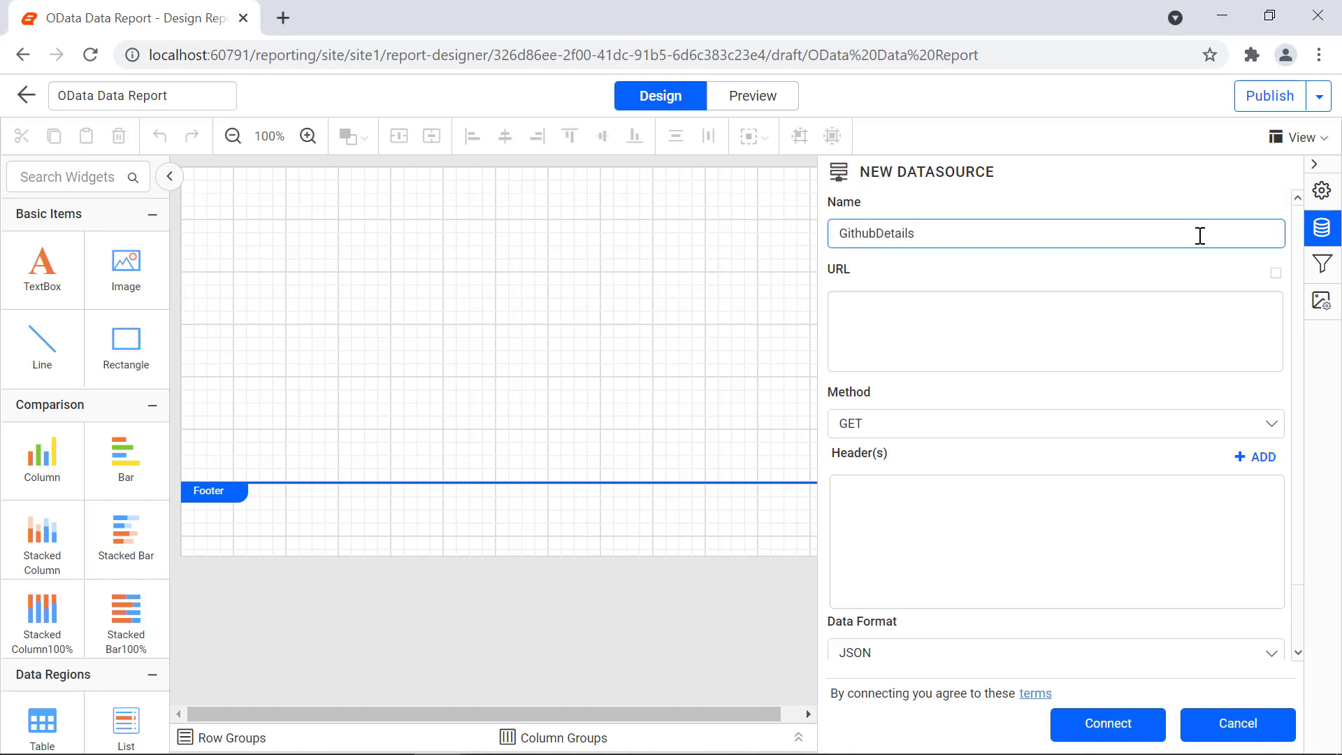
left_click(1243, 386)
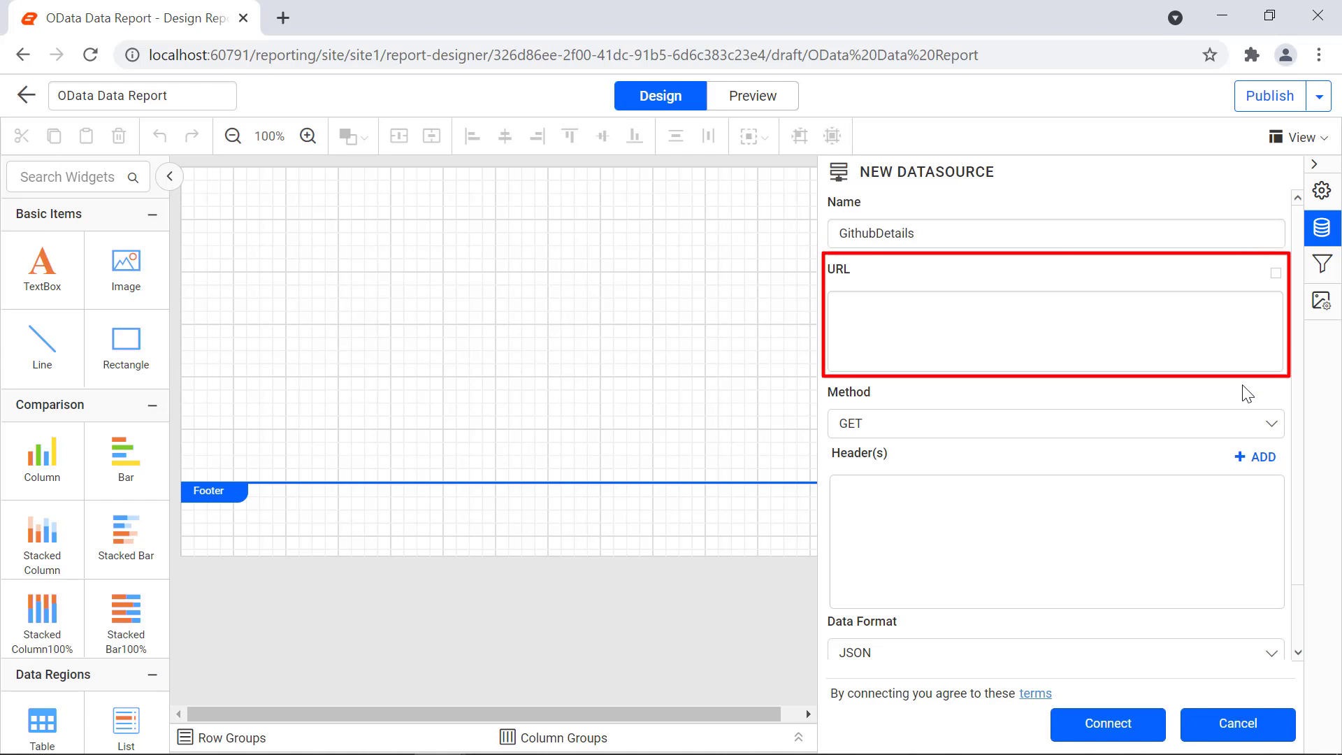
left_click(1082, 342)
type("https://api.github.com/users/boldreports/repos")
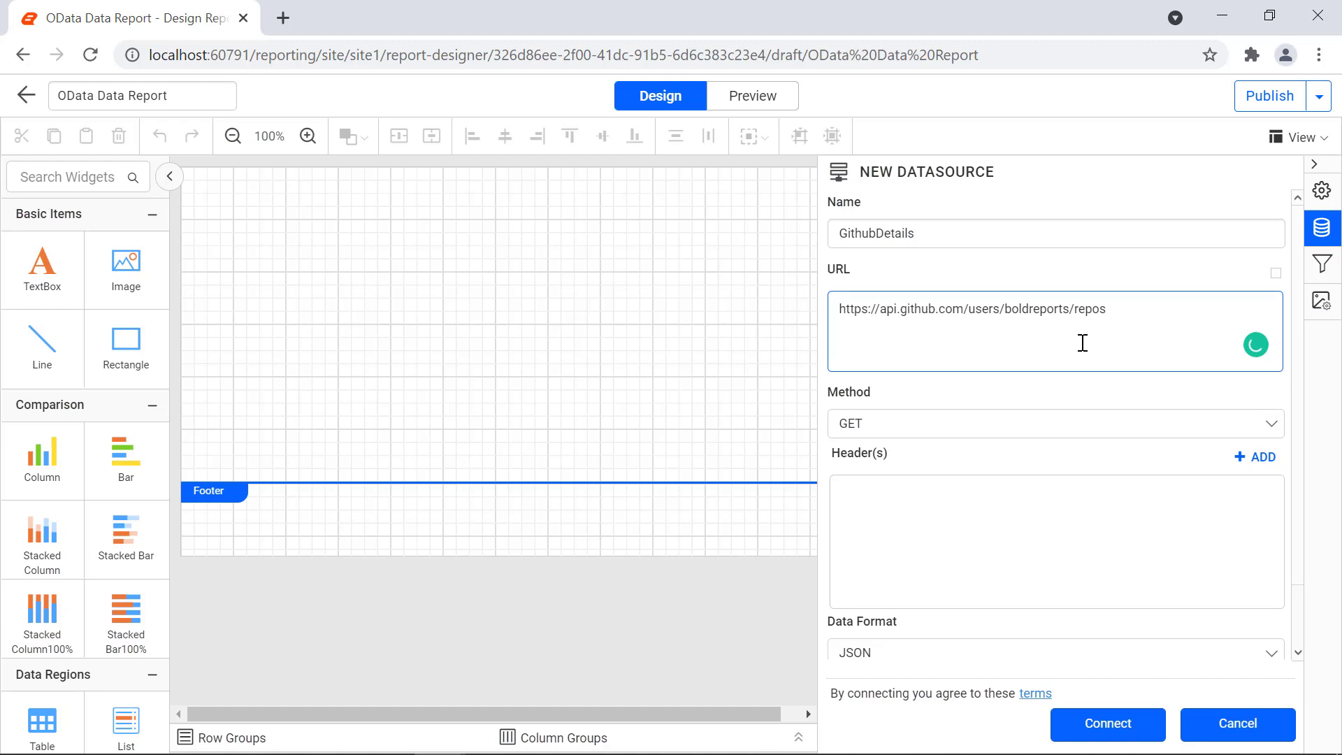
left_click(1178, 435)
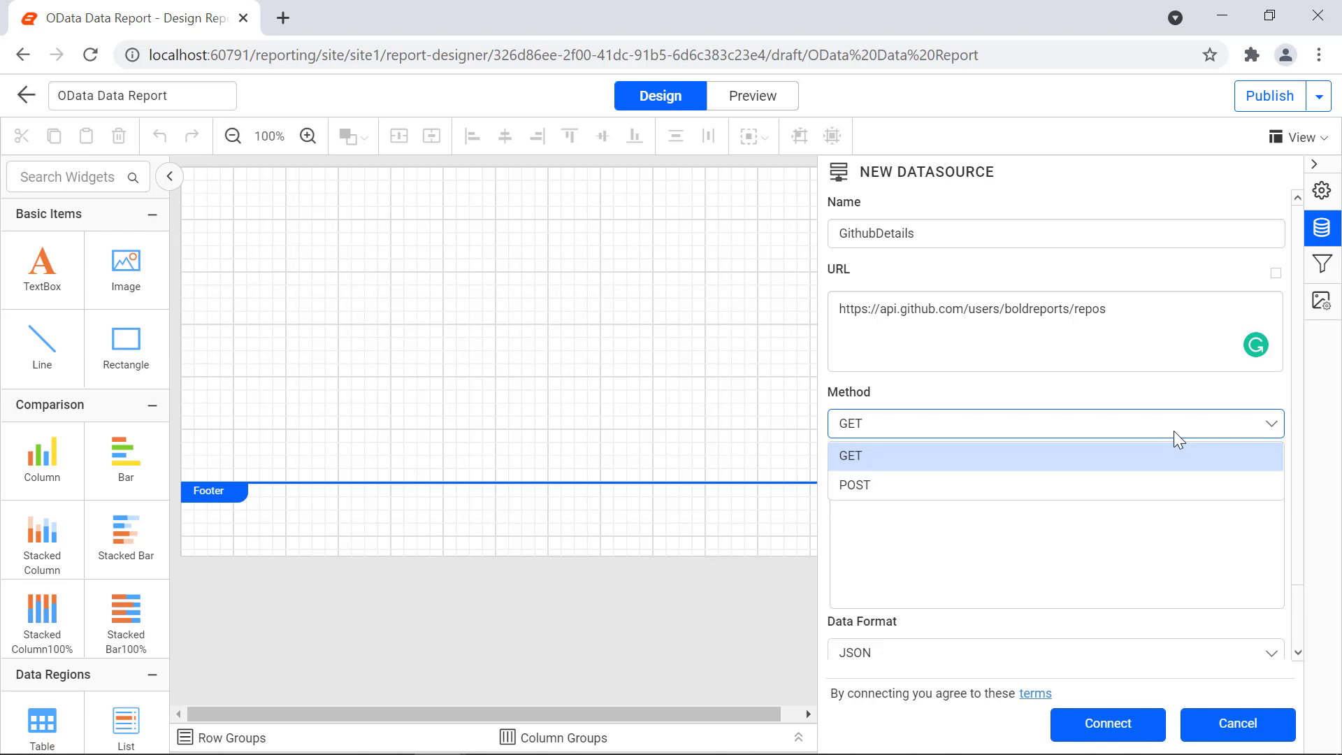
left_click(1180, 459)
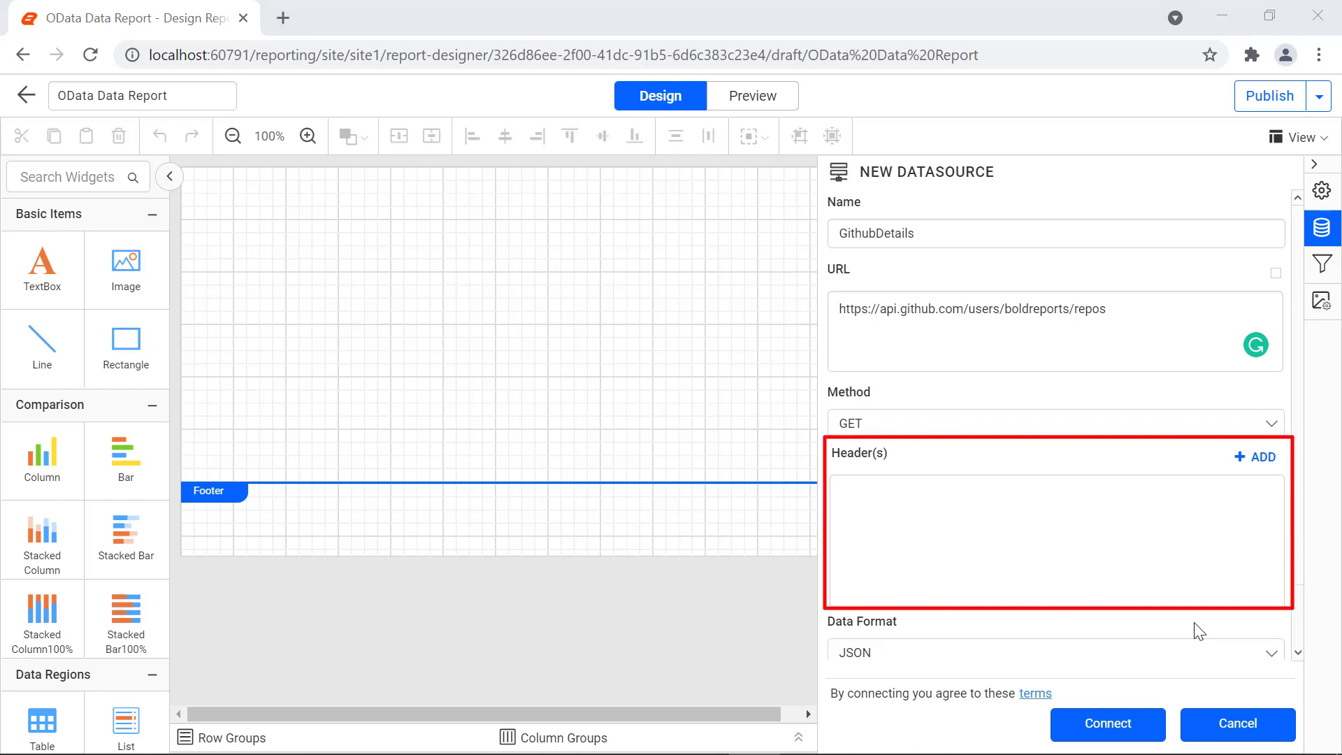
Step: Add an Authorization header whose value is the pasted bearer access token
left_click(1257, 460)
left_click(932, 500)
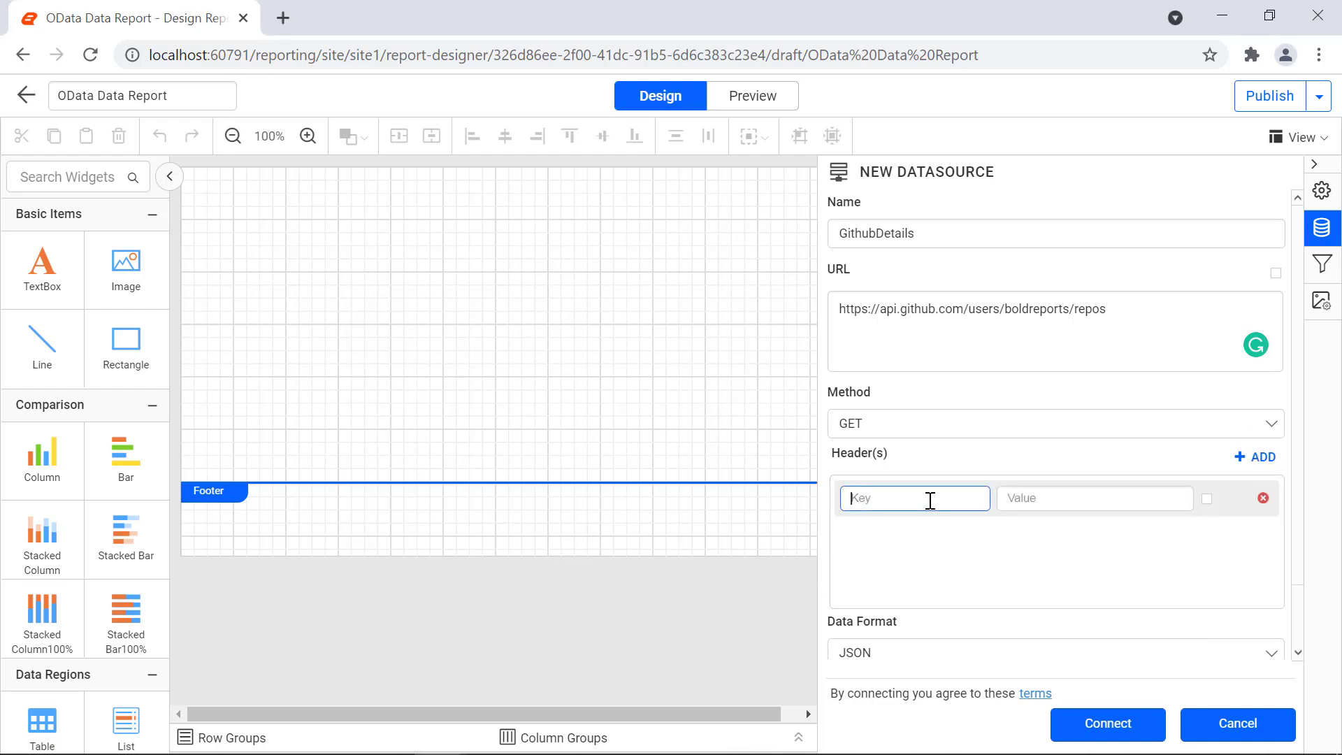
type("Authorization")
key("Tab")
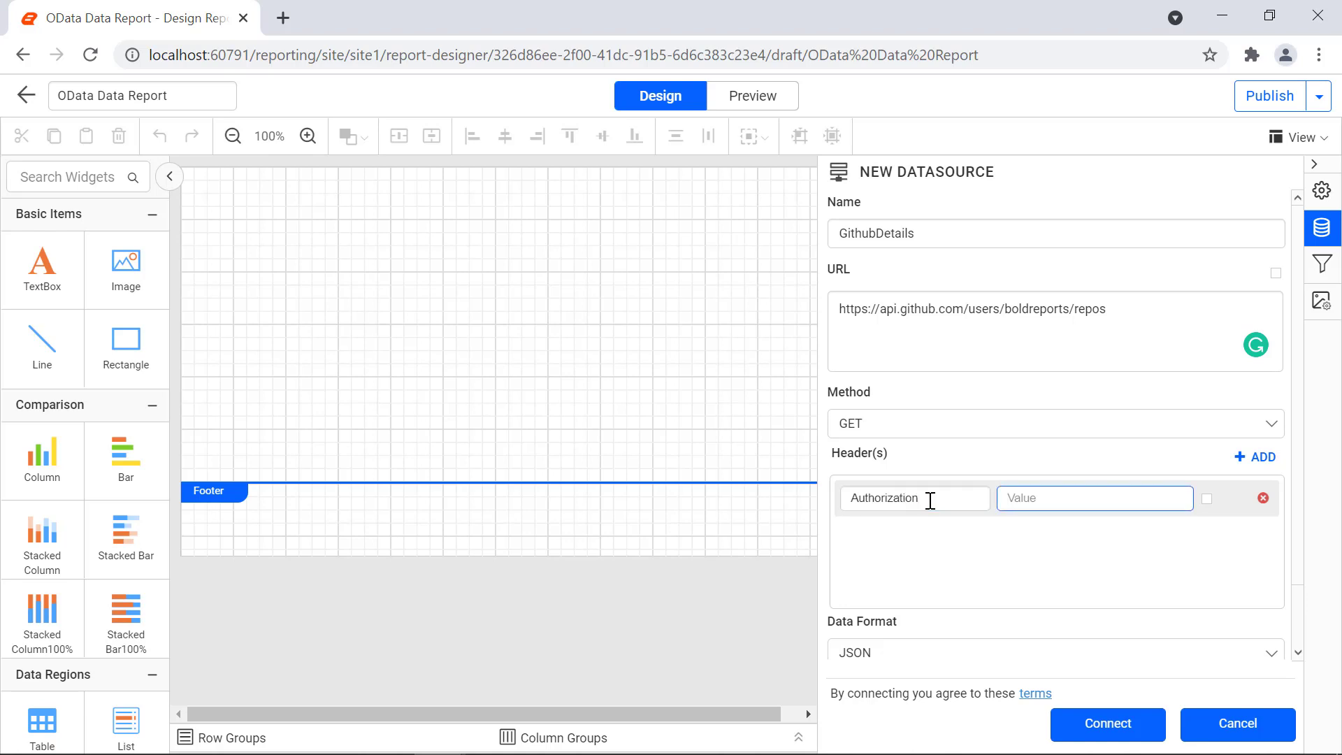
key("ctrl+v")
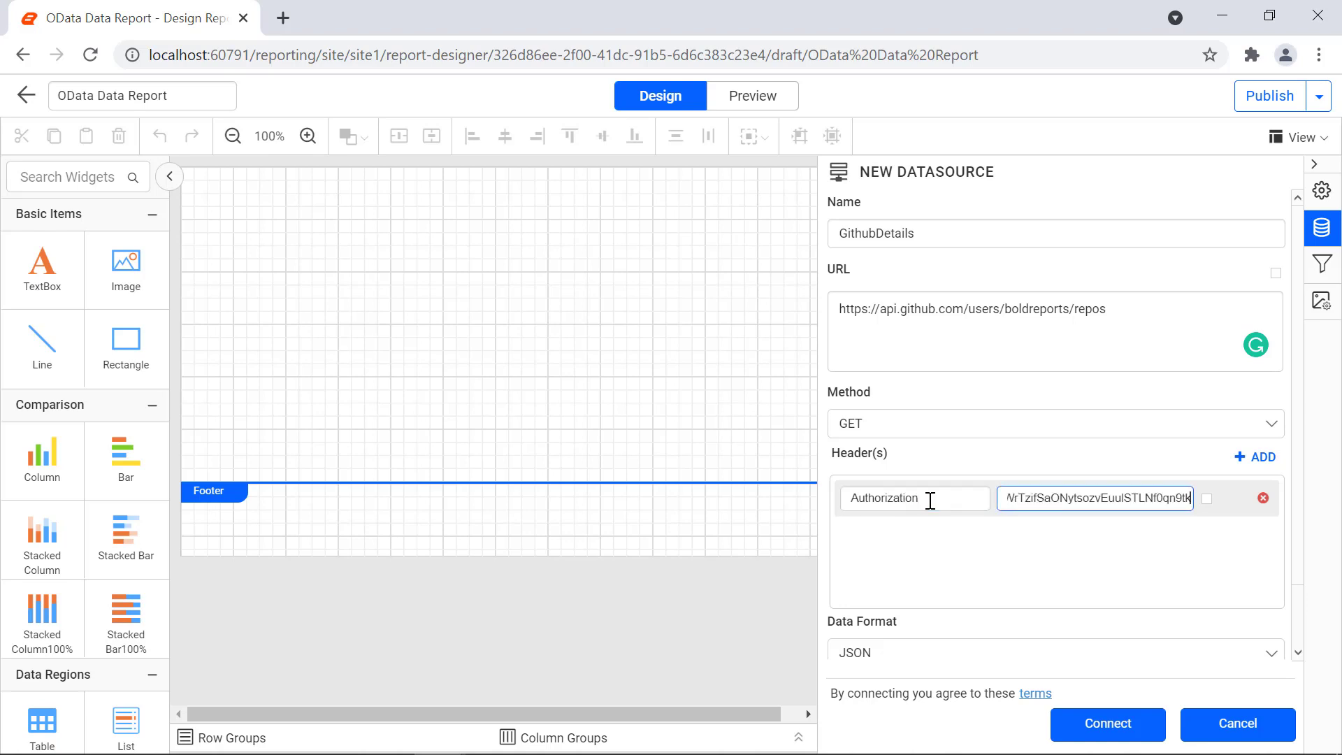
Step: Add a second header, User-Agent, with the value boldreports
left_click(1256, 457)
left_click(971, 544)
type("User")
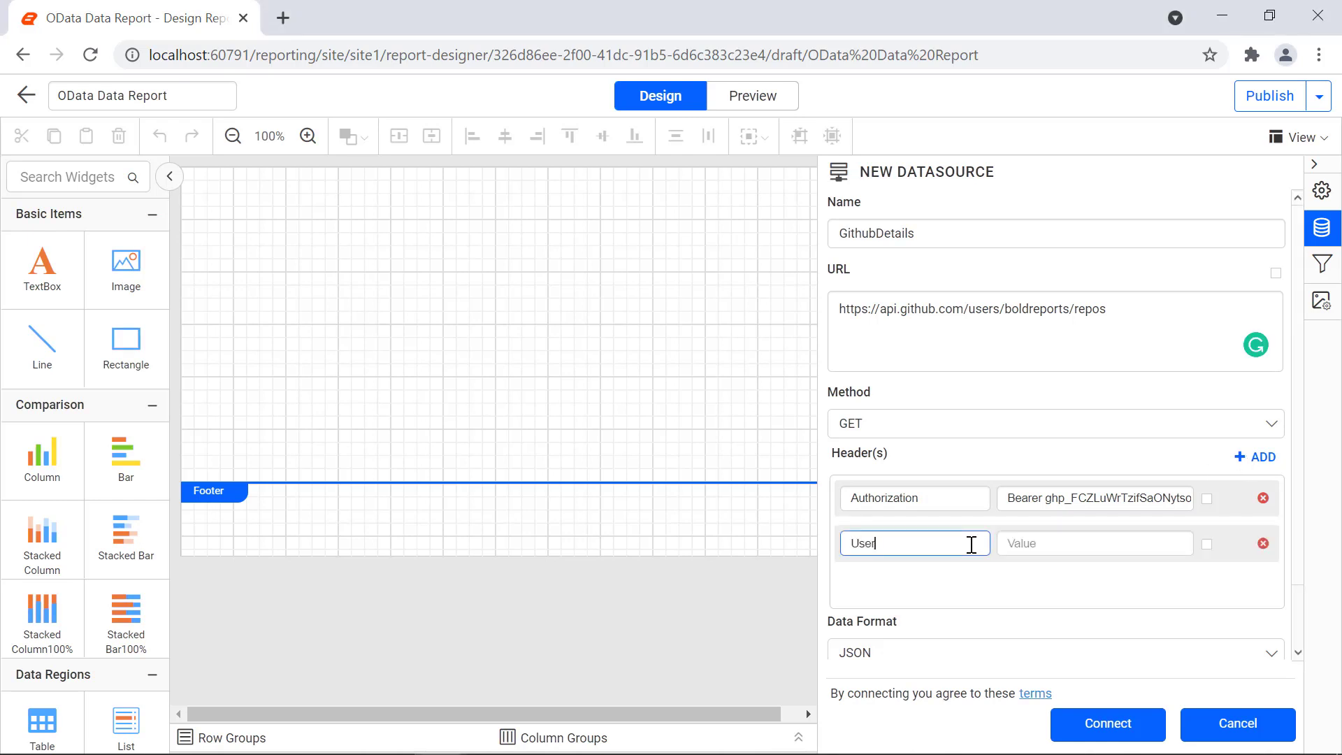
type("-Agent")
key("Tab")
type("boldreports")
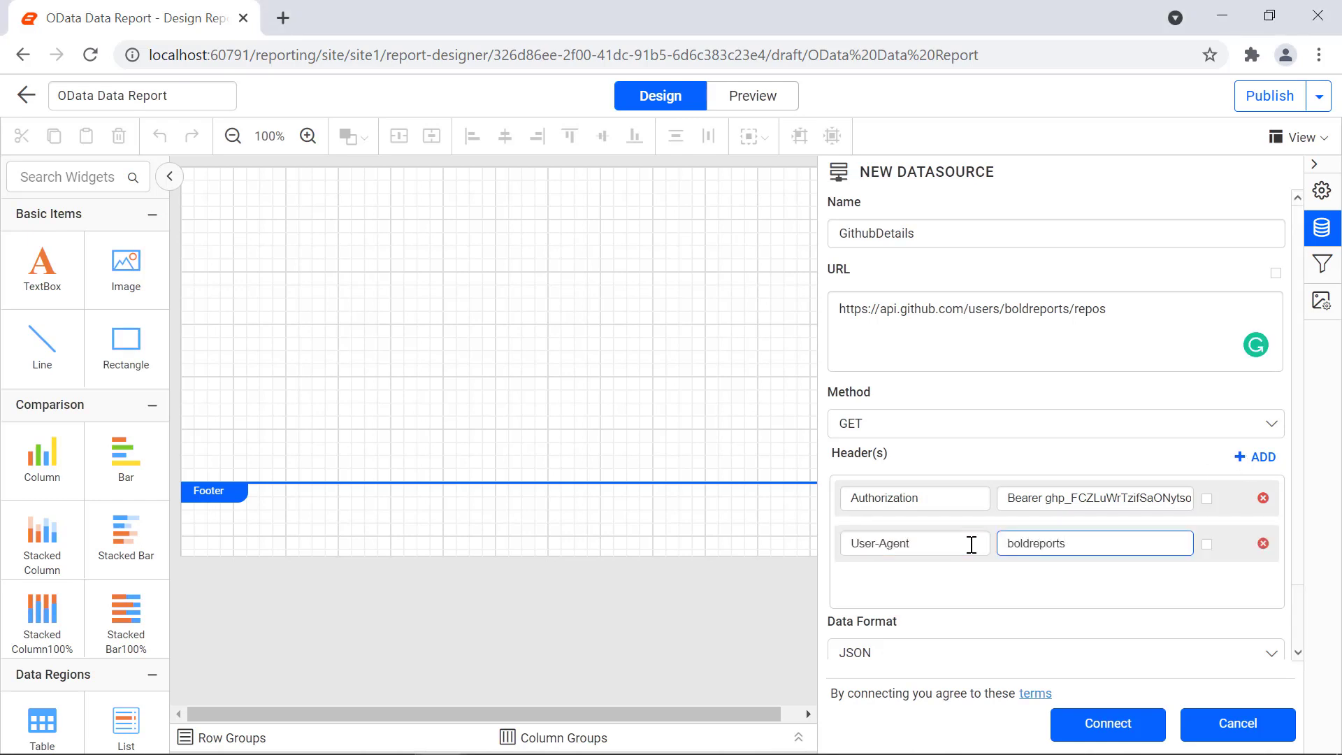
scroll(1220, 616, "down", 1)
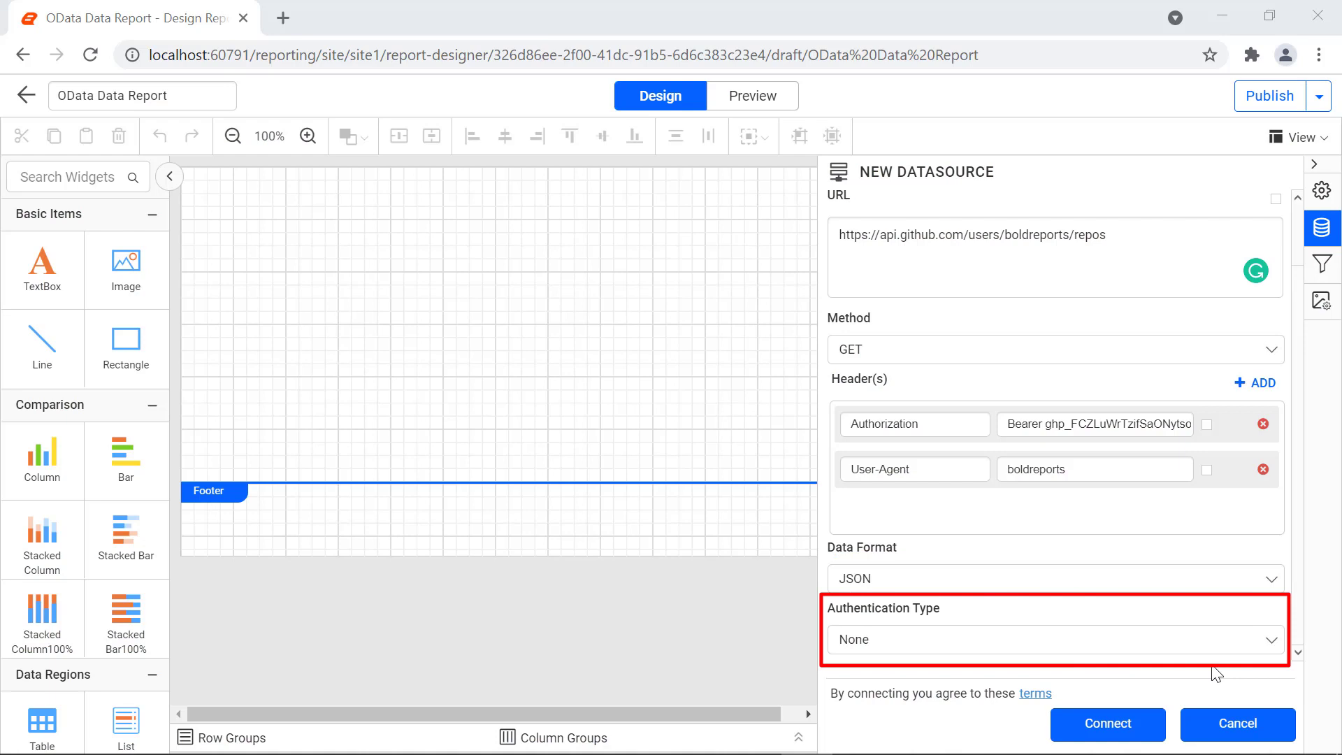
Step: Keep Authentication Type as None and connect GithubDetails to open the dataset designer
left_click(1217, 648)
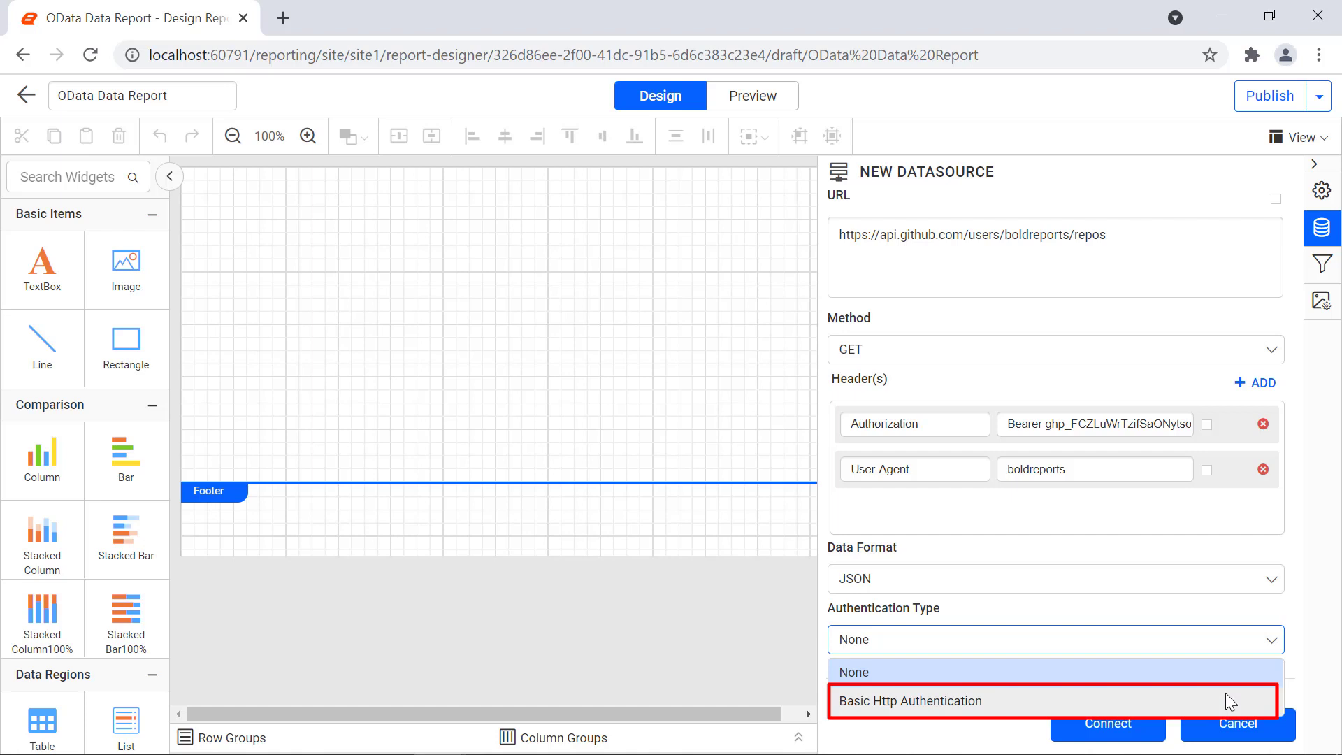
left_click(1202, 678)
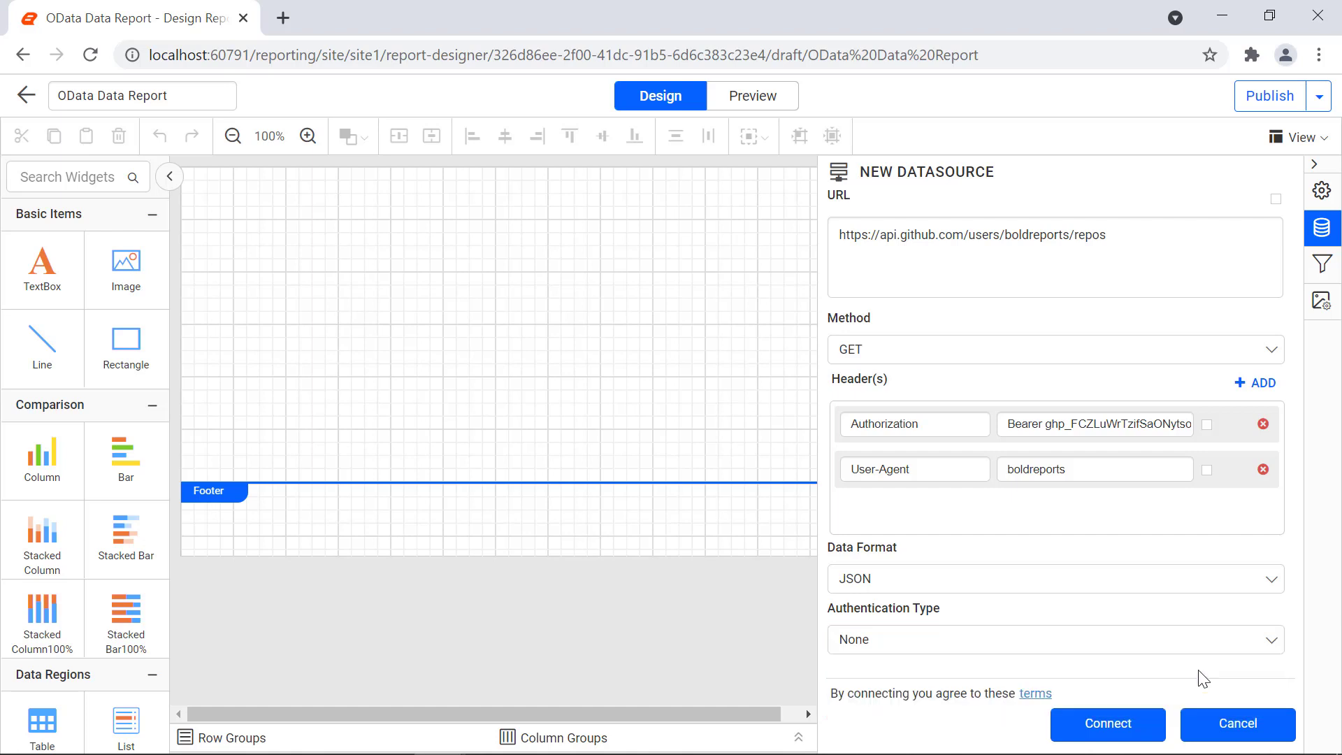
left_click(1138, 730)
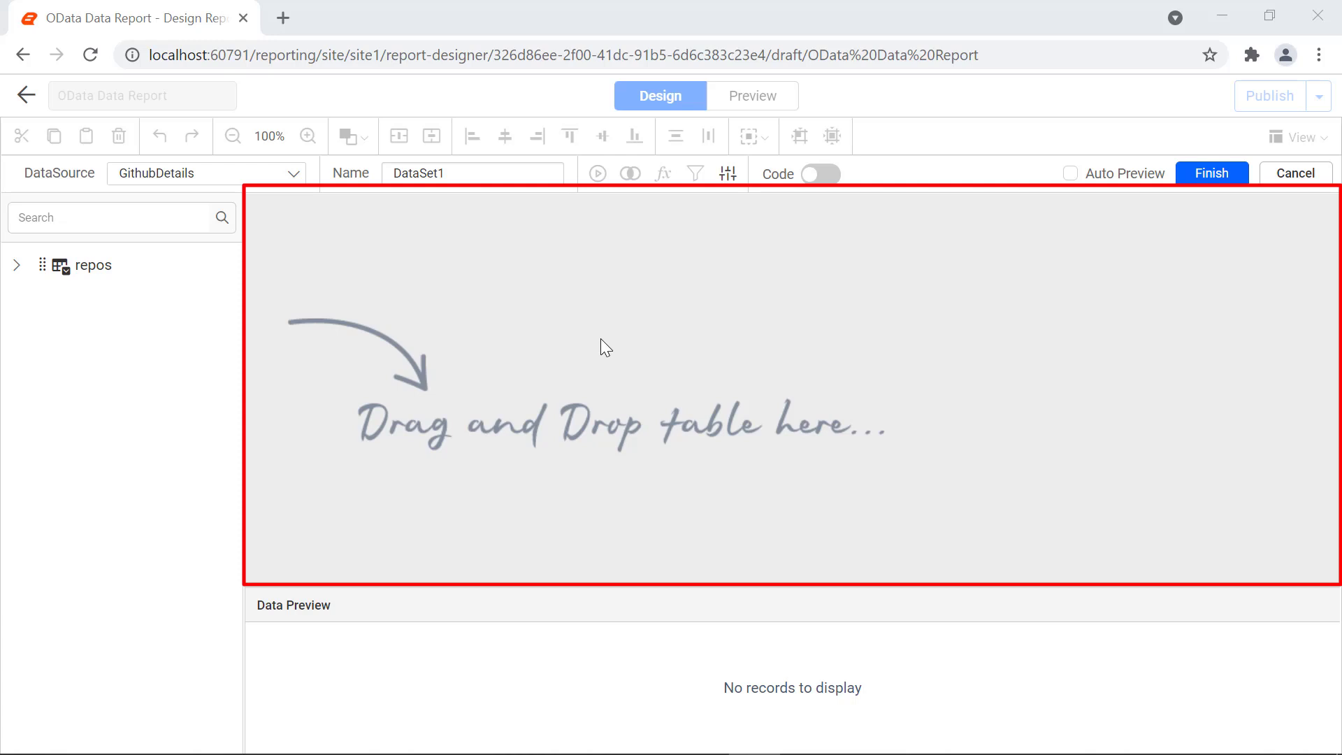
Step: Rename DataSet1 to RepositoryDataset, add the repos table, preview its 25 records, and finish
left_click(497, 177)
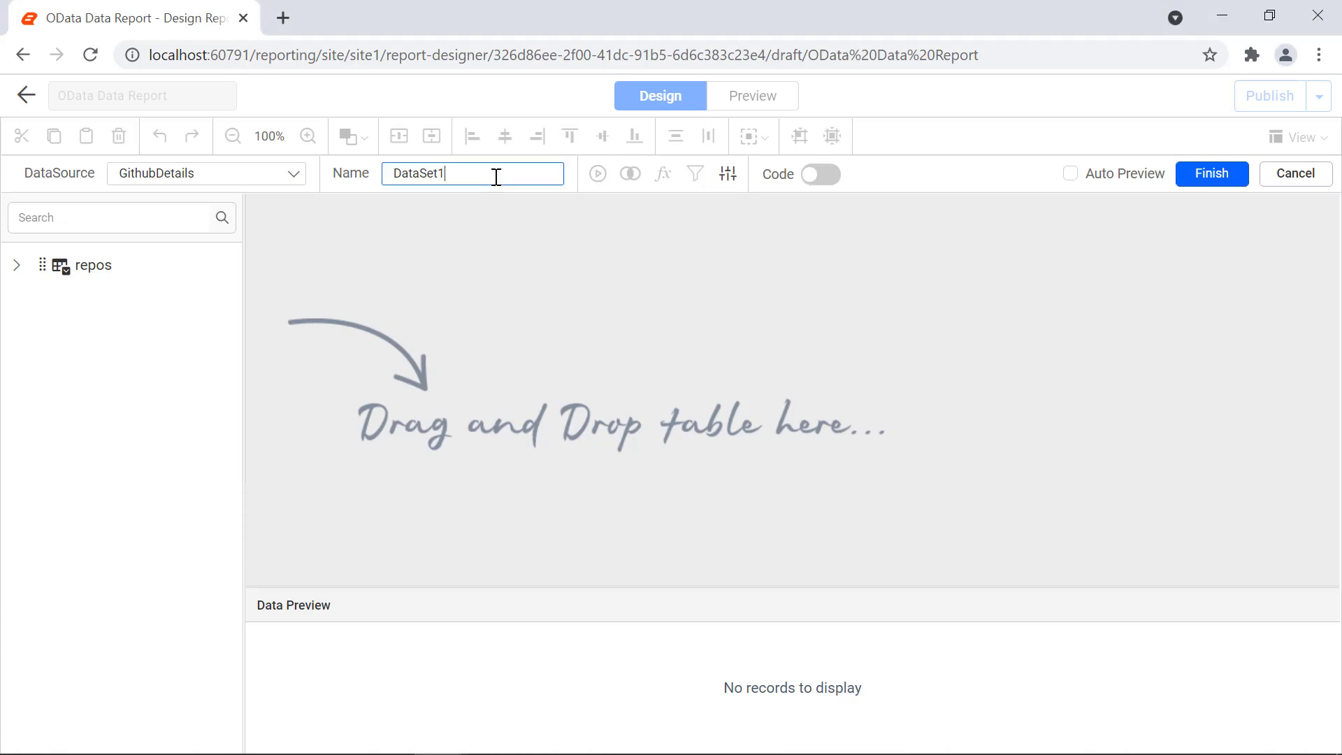
key("ctrl+a")
type("RepositoryDataset")
left_click_drag(91, 266, 384, 264)
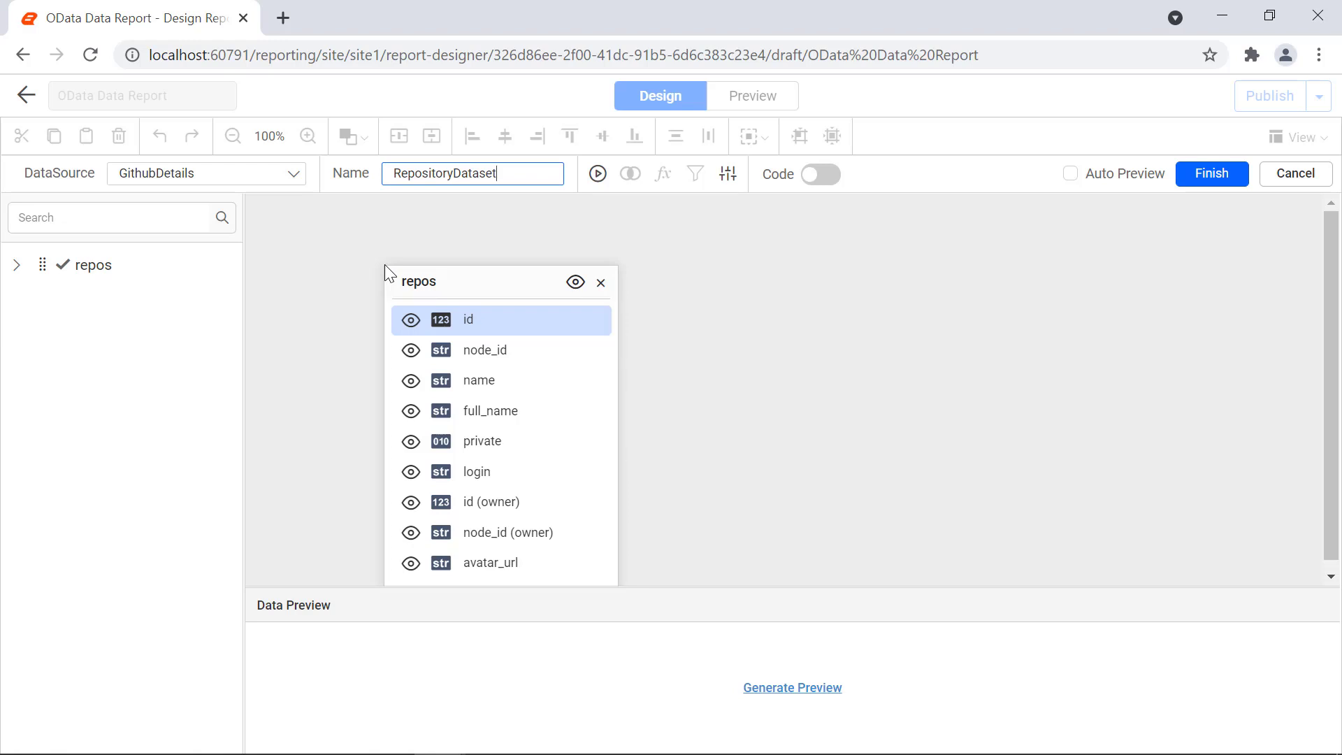
left_click(771, 688)
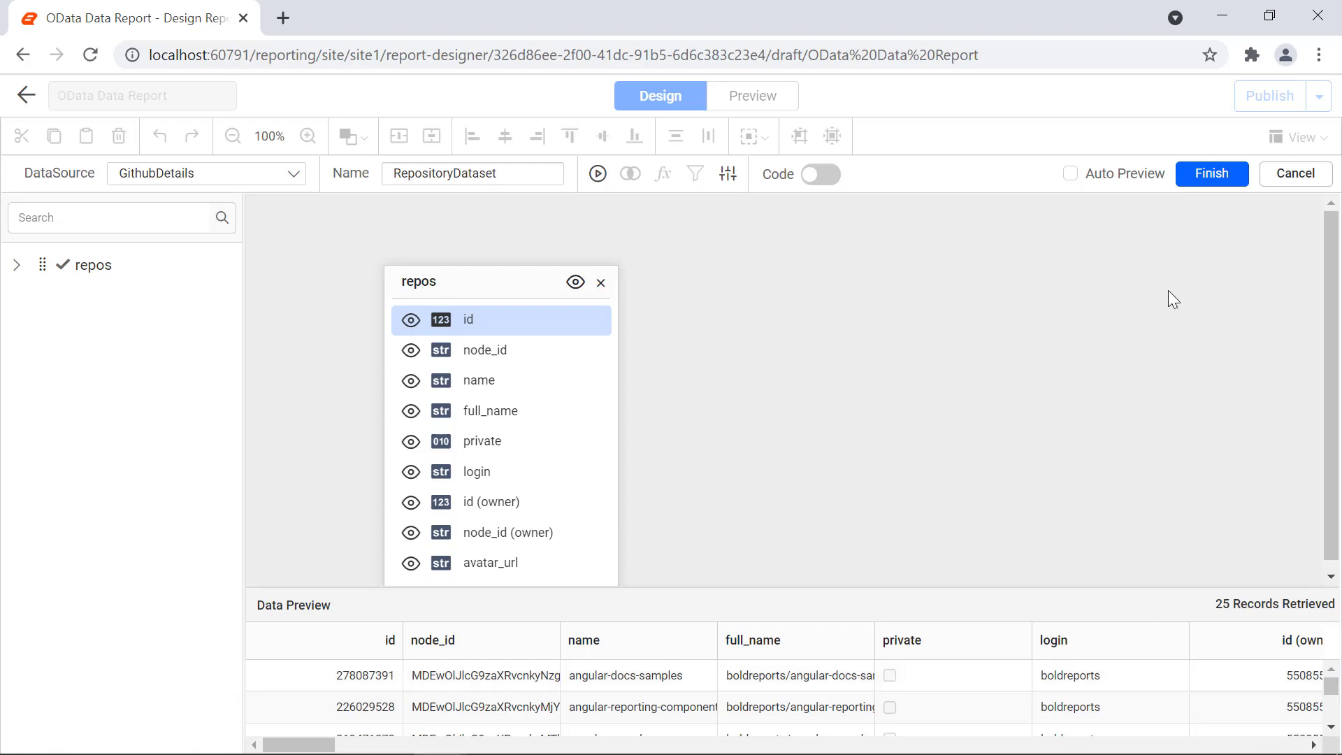
left_click(1203, 183)
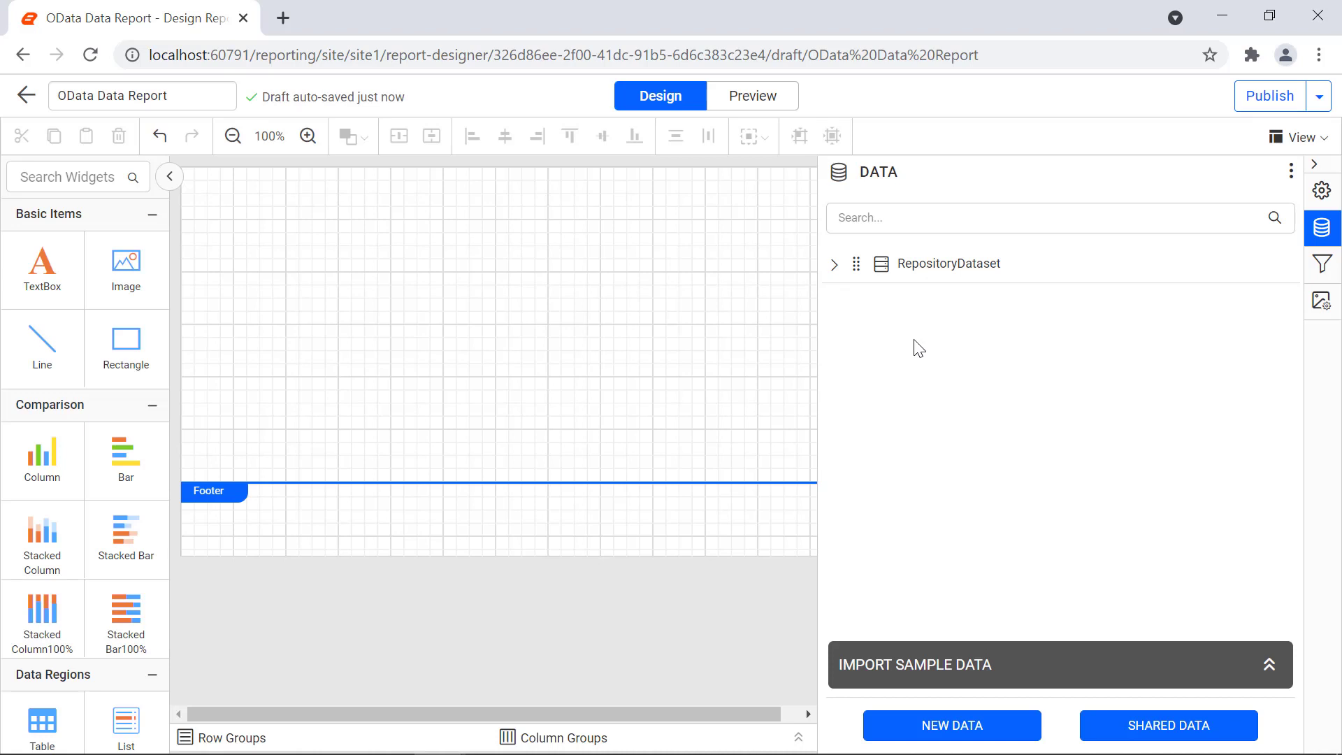
Step: Expand RepositoryDataset's fields, then start another new data source from the Data panel
left_click(835, 265)
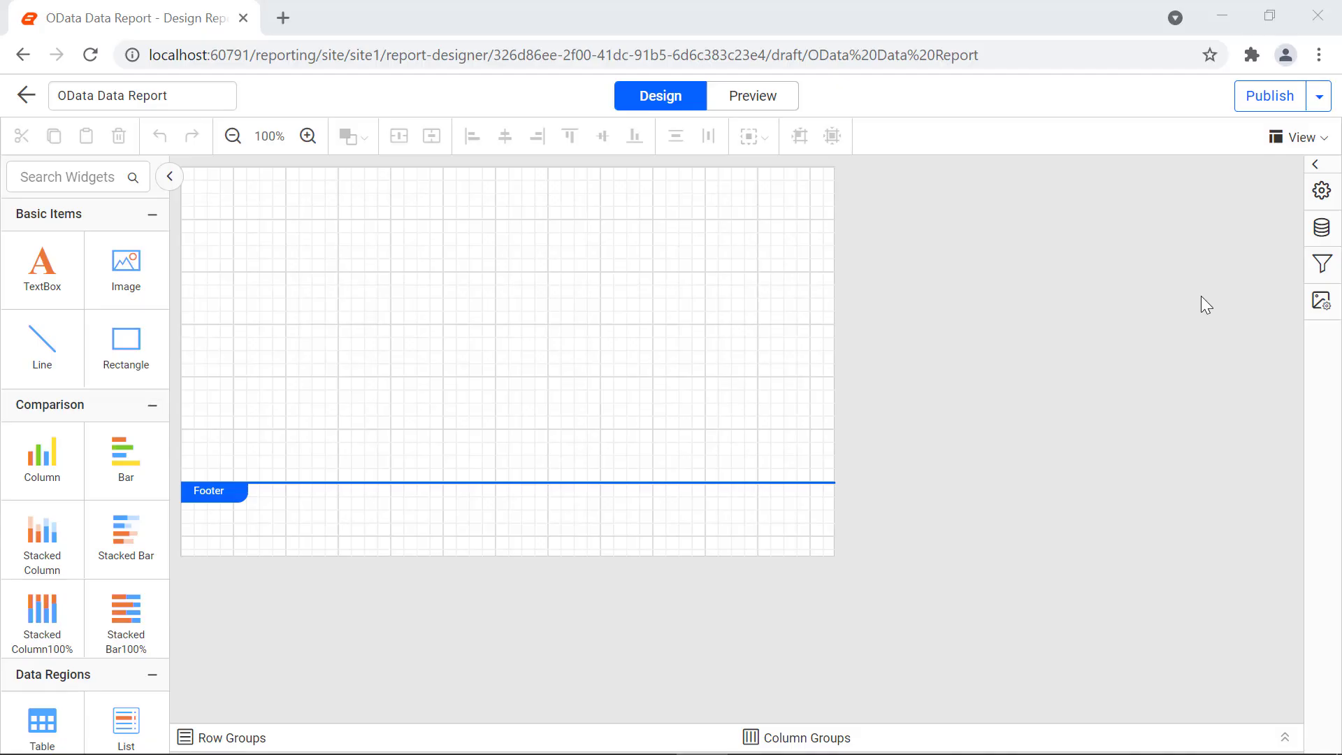
left_click(1317, 237)
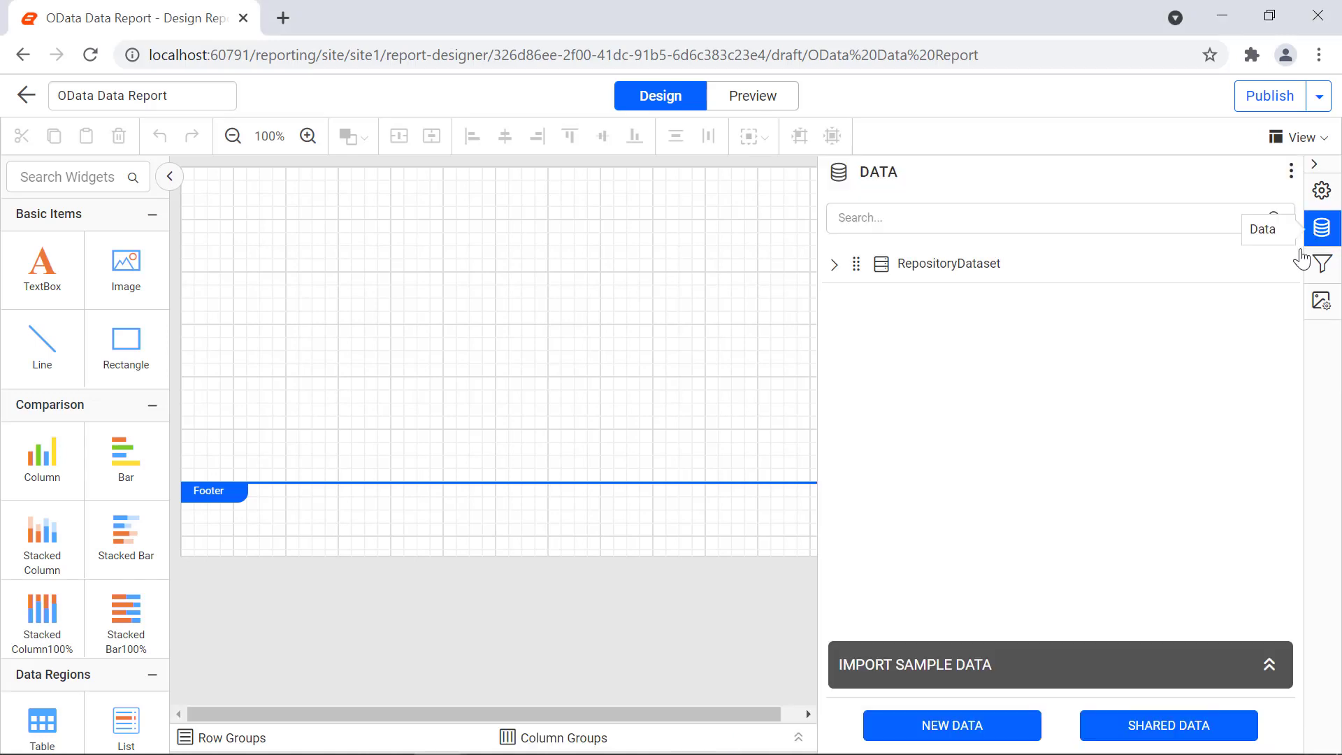
left_click(1007, 738)
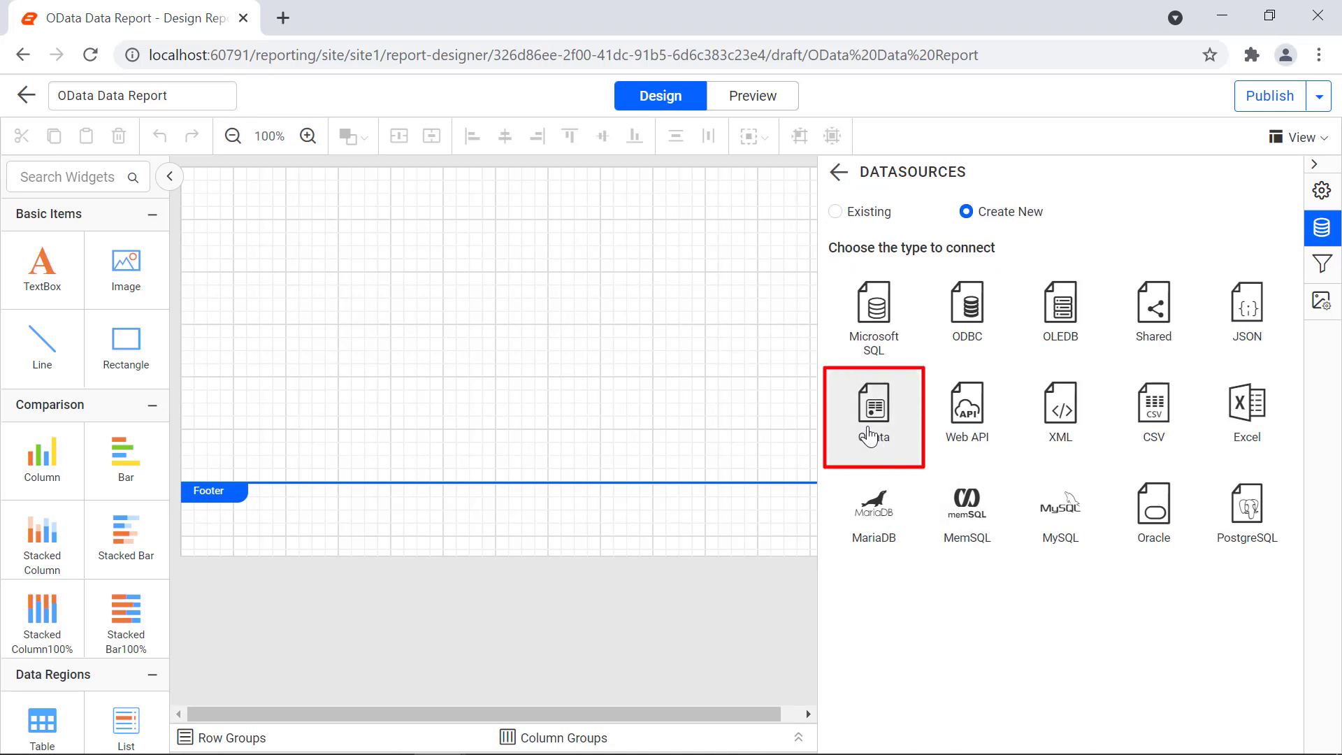
Step: Create an OData data source named TokenDetails pointing at the pasted token API URL
left_click(869, 437)
double_click(1070, 240)
type("TokenDetails")
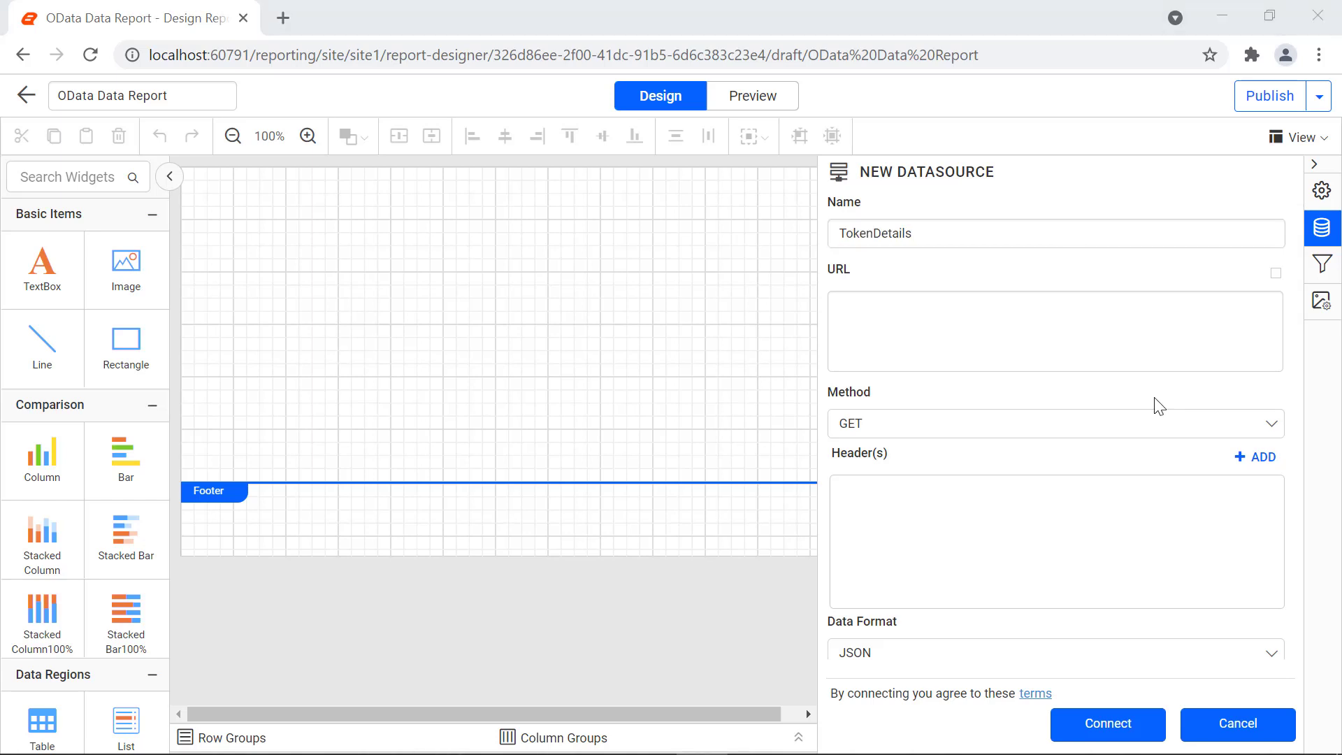
left_click(1164, 325)
key("ctrl+v")
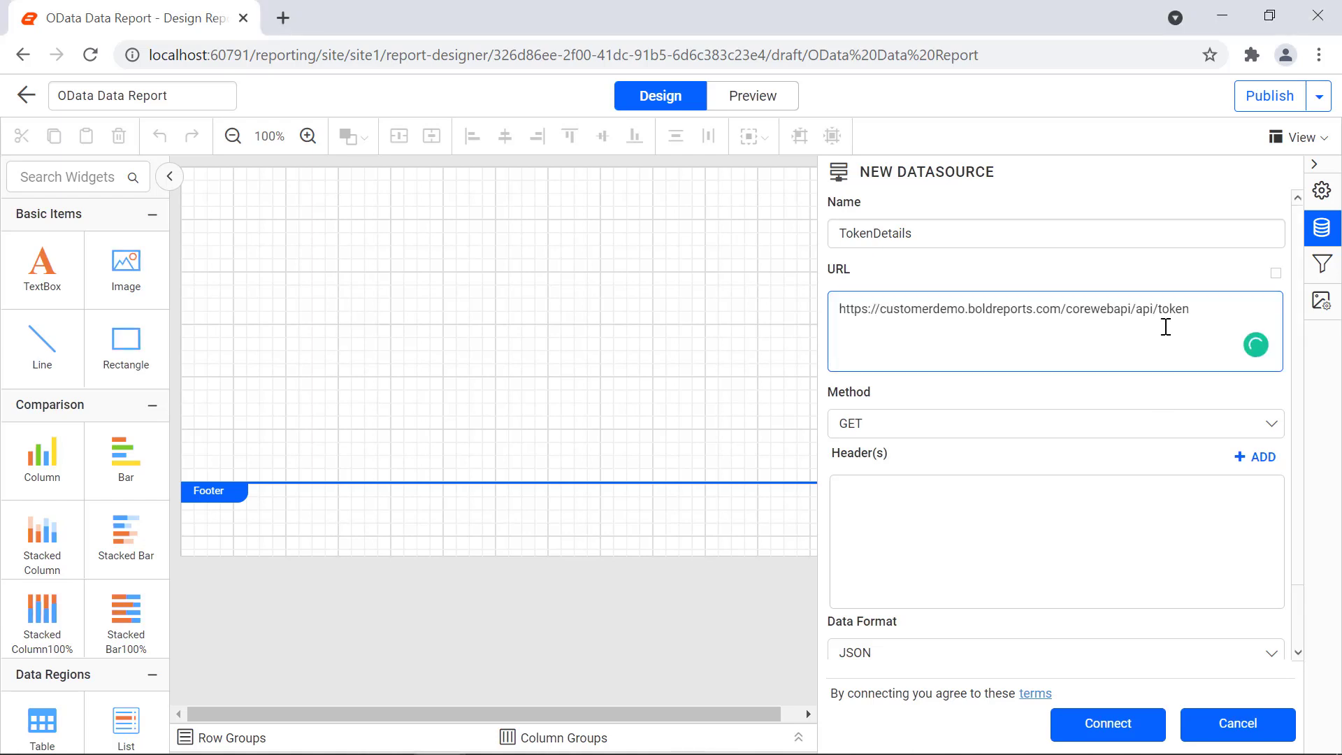
left_click(1188, 472)
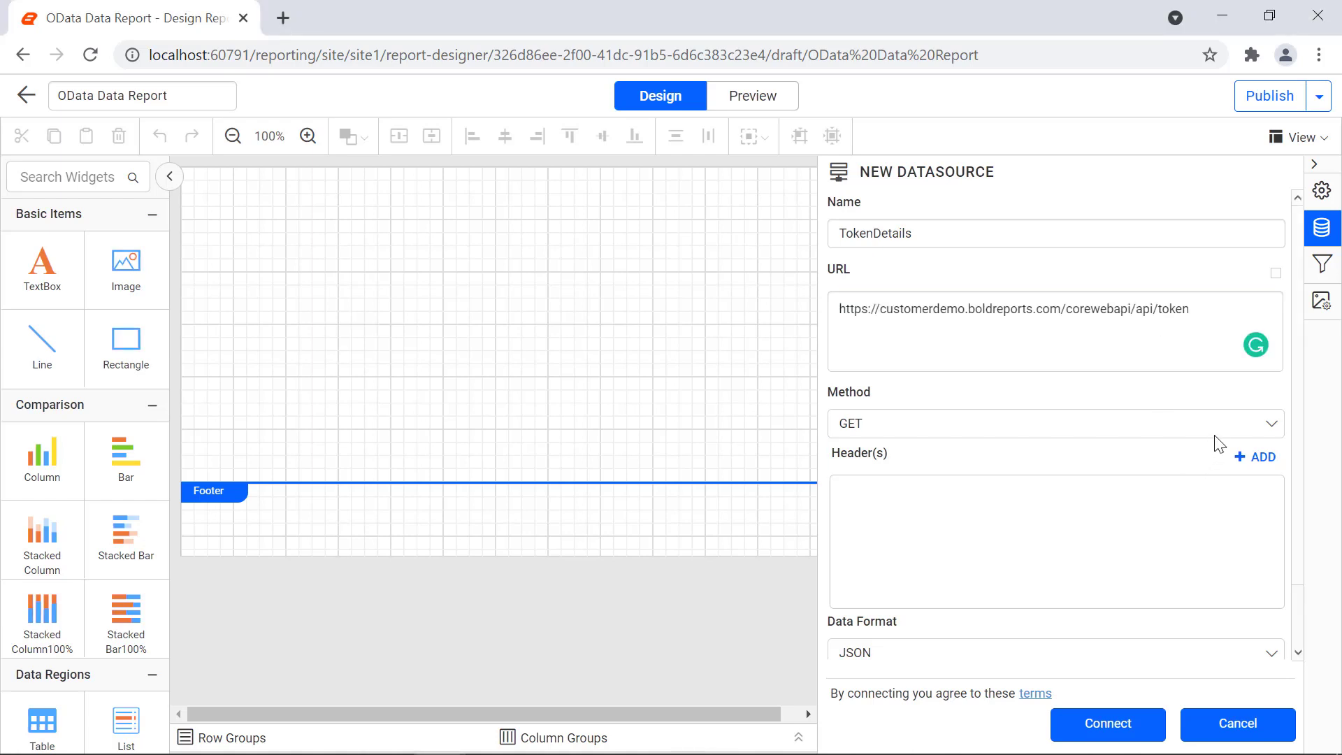
Step: Switch the request method to POST and add an empty body parameter row
left_click(1215, 429)
left_click(1201, 479)
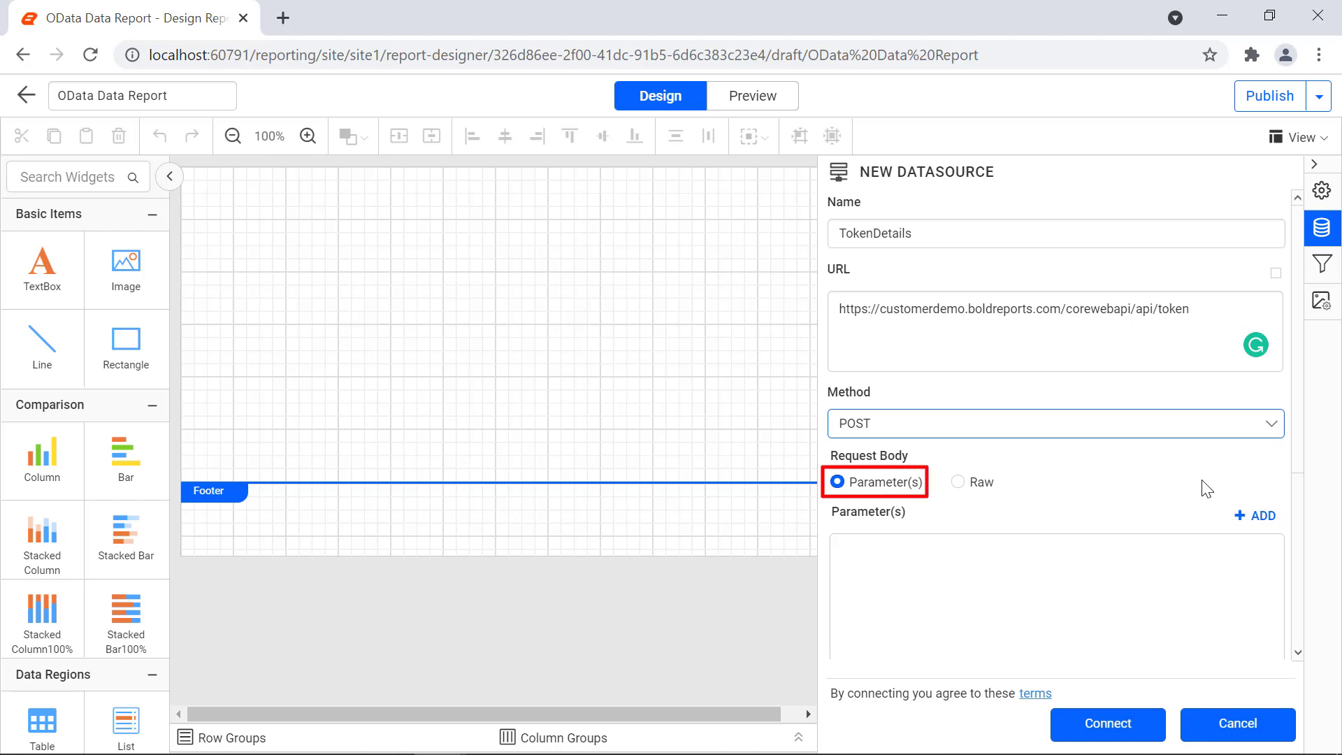
scroll(1216, 385, "down", 4)
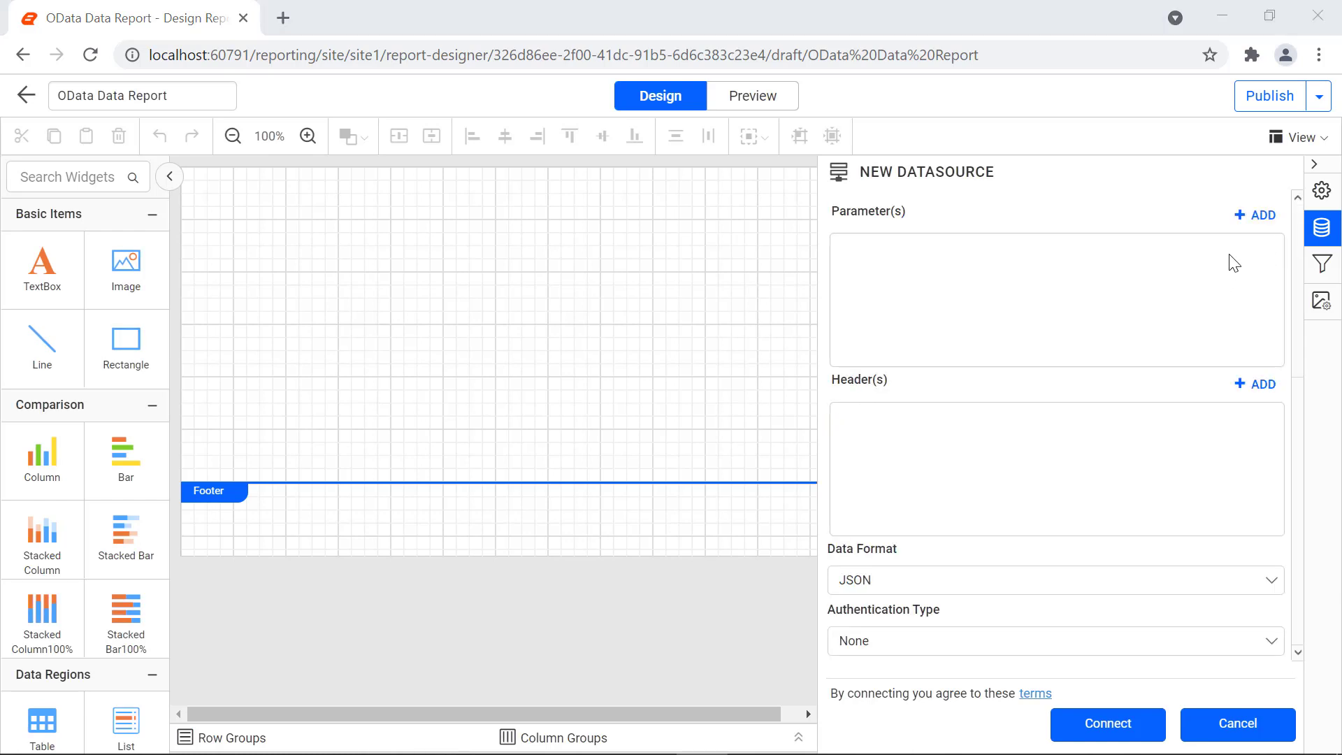
left_click(1255, 216)
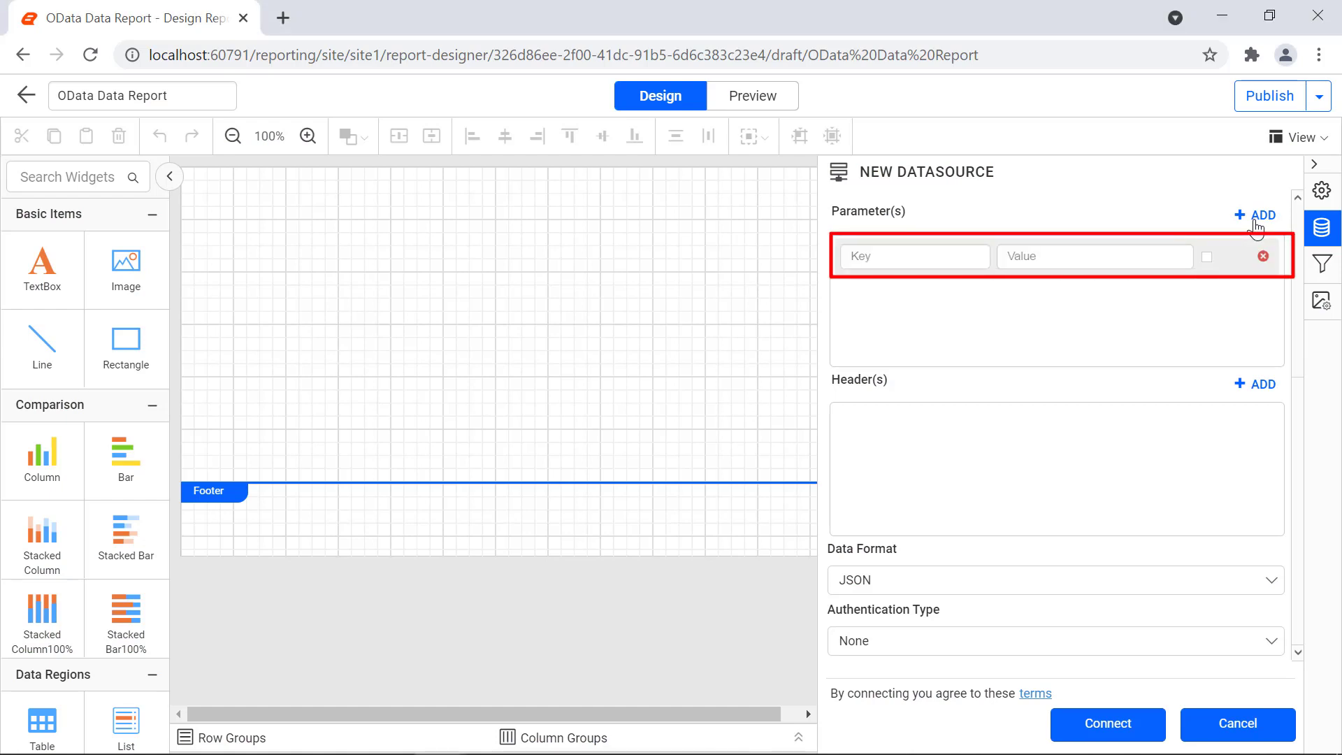
Step: Fill the first parameter as username with the guest account's e-mail address
left_click(960, 266)
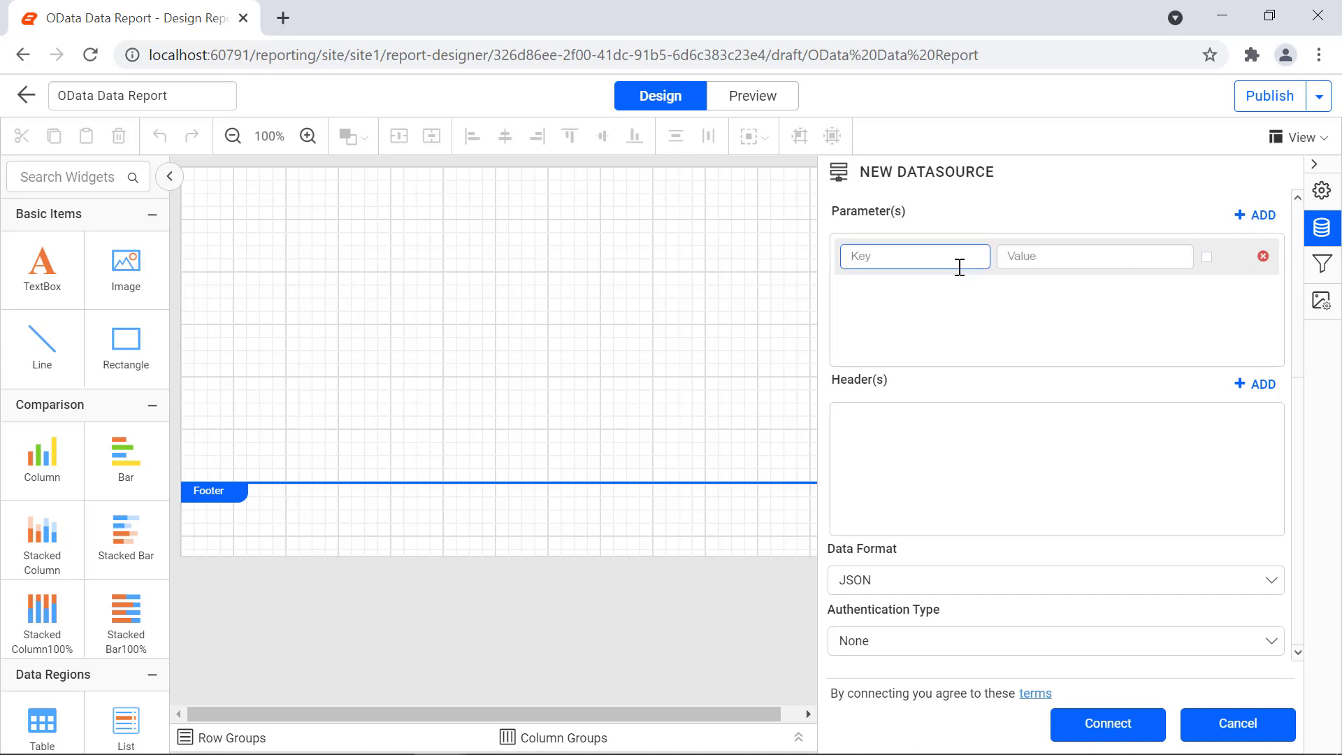
type("username")
key("Tab")
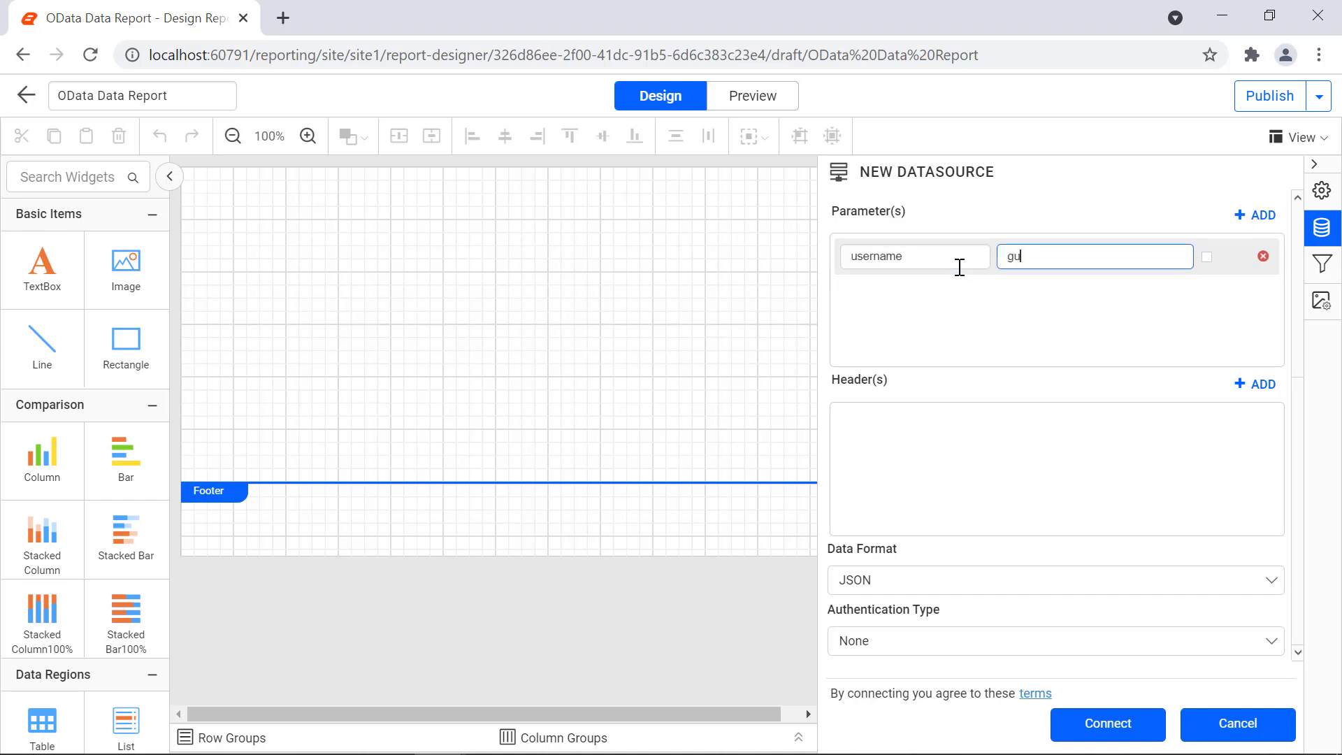
Step: Add a password parameter with the account password, and grantype set to password
left_click(1248, 215)
left_click(959, 293)
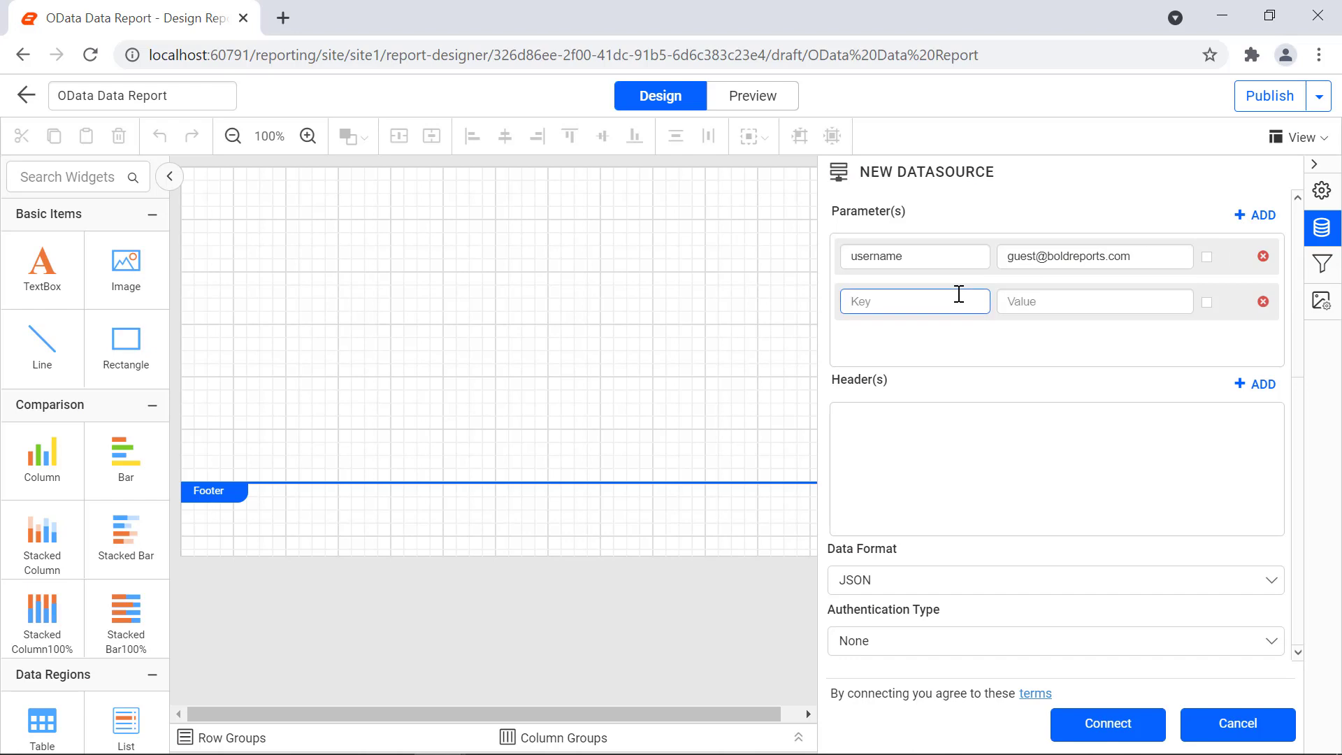
type("password")
key("Tab")
type("••")
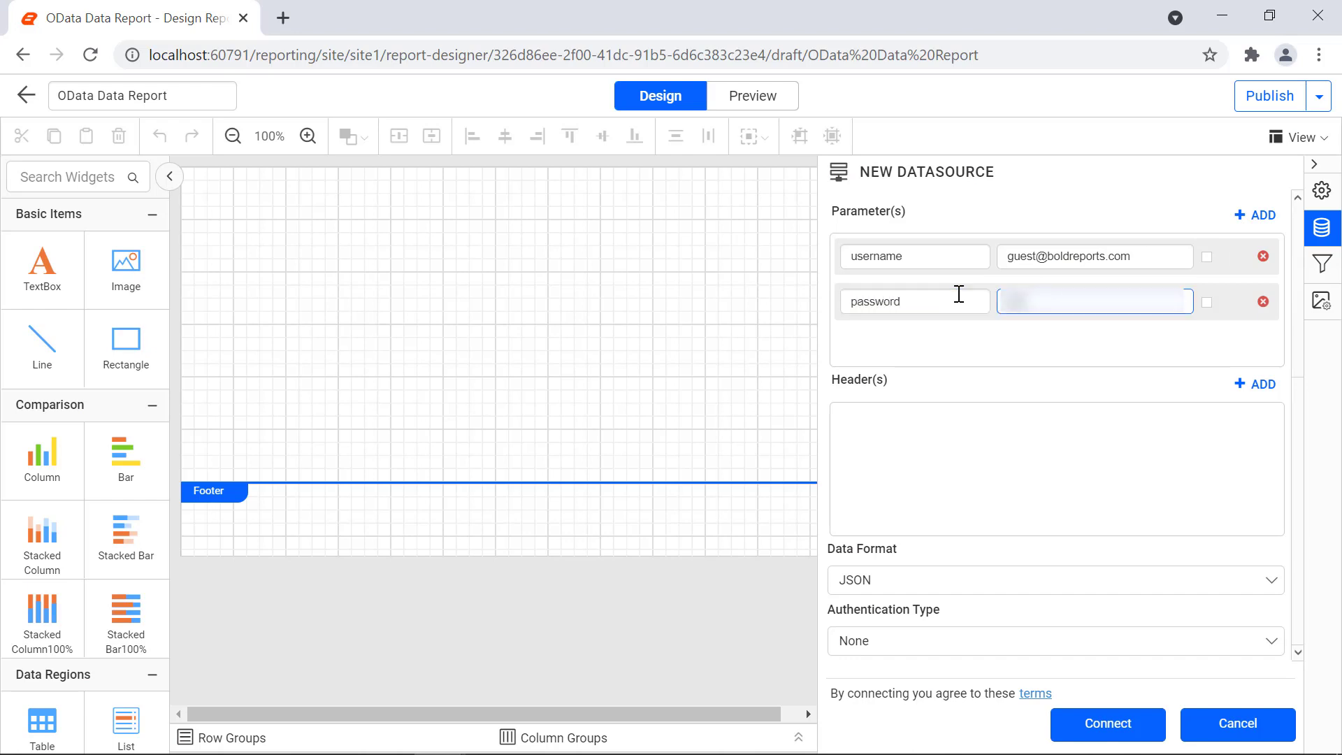
type("••")
left_click(964, 347)
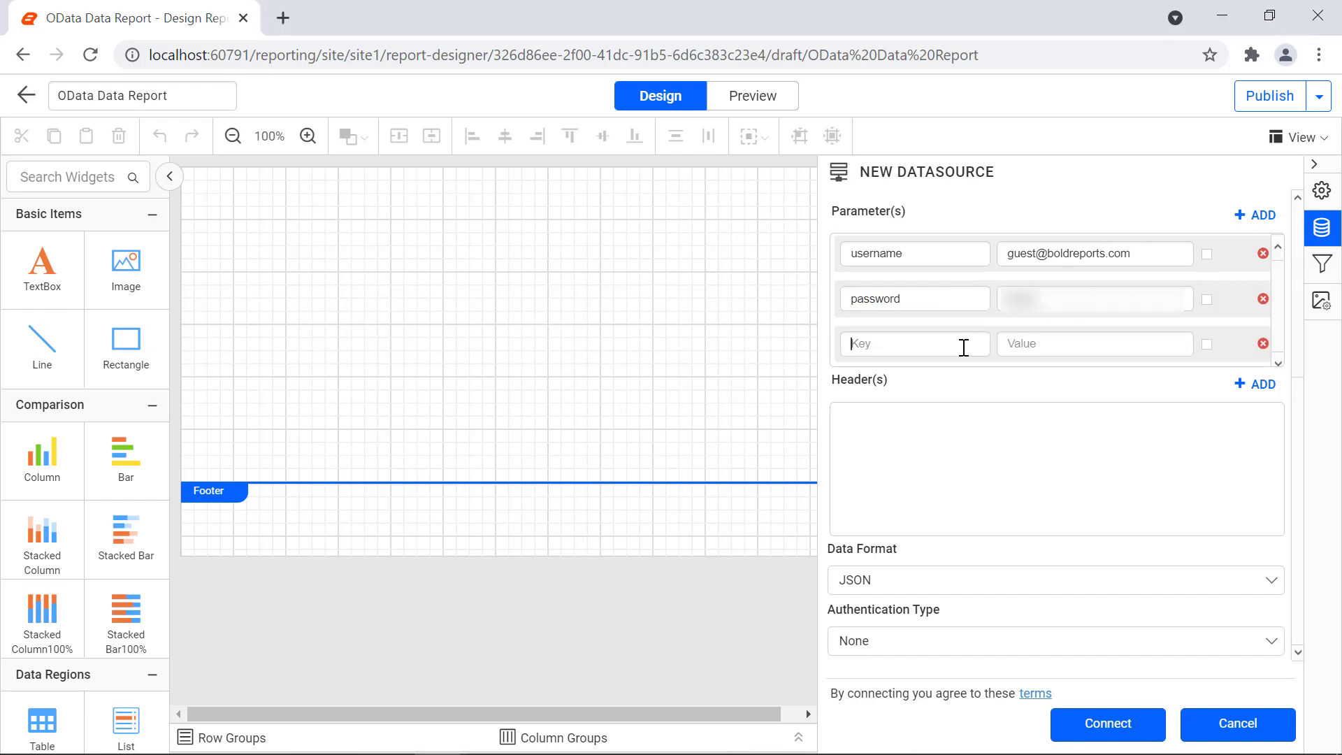
type("grantype")
key("Tab")
type("password")
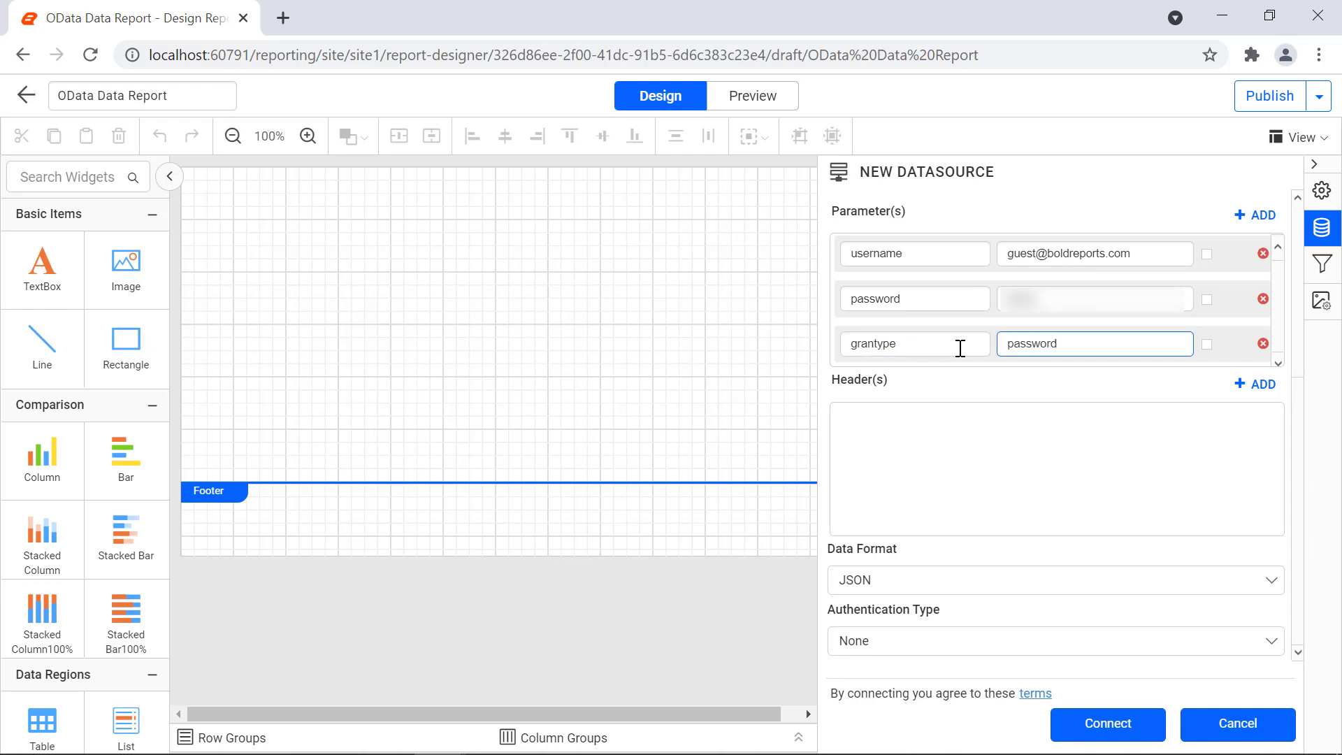
Step: Add a content-type header with value application/x-www-form-urlencoded
left_click(1252, 386)
left_click(967, 426)
type("conte")
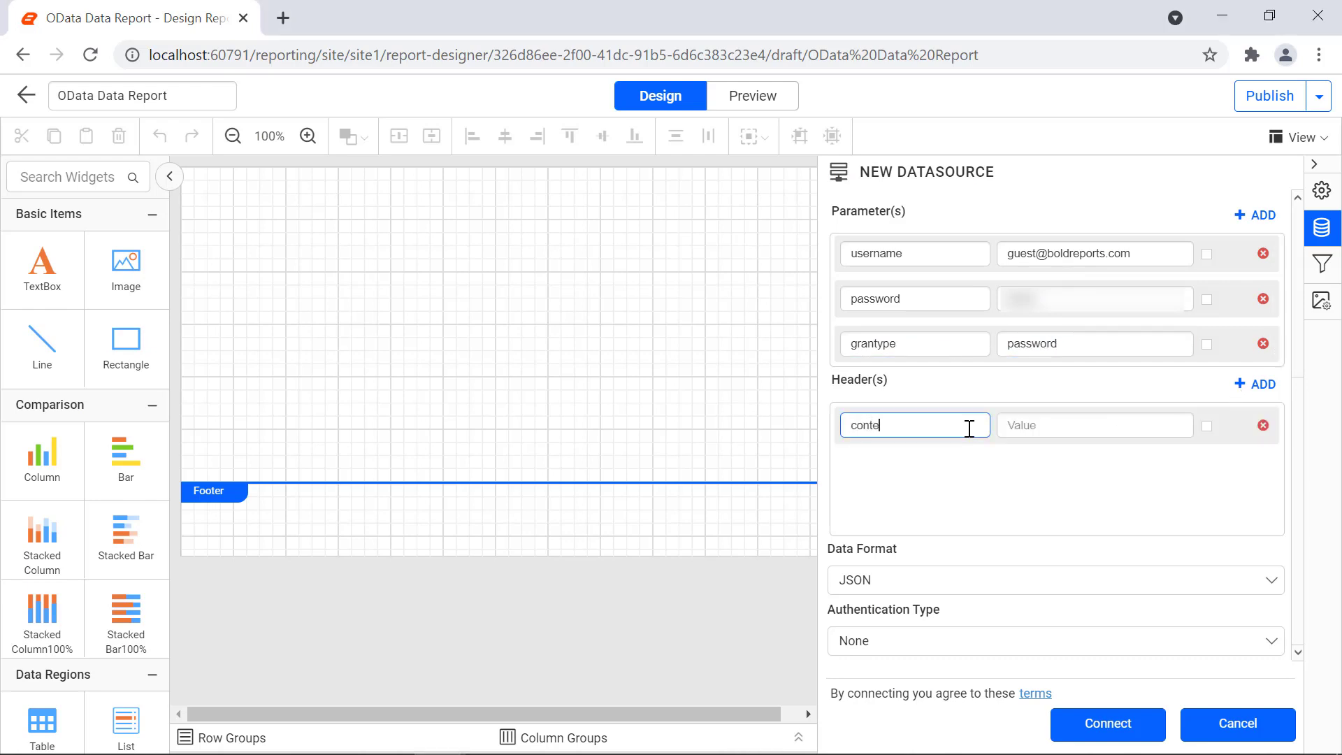
type("nt-type")
key("Tab")
type("application/x-www-form-urlencoded")
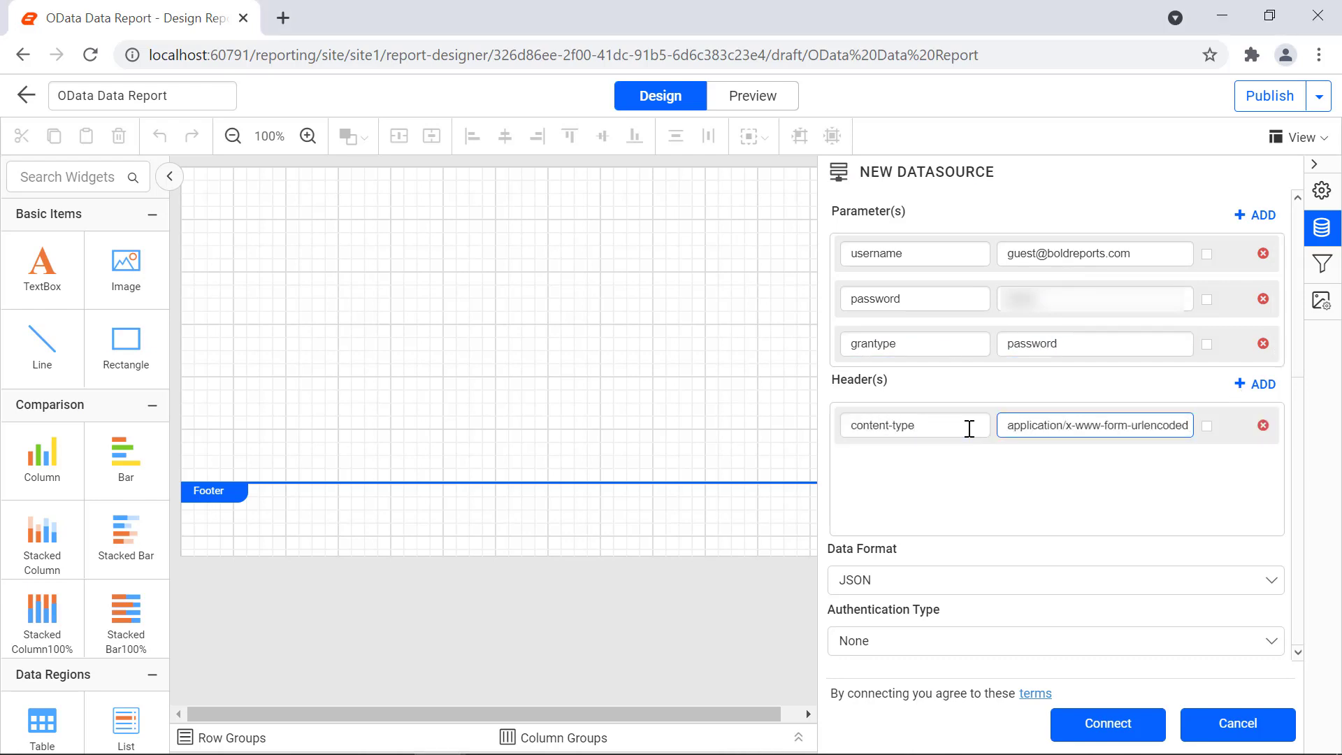
left_click(1122, 622)
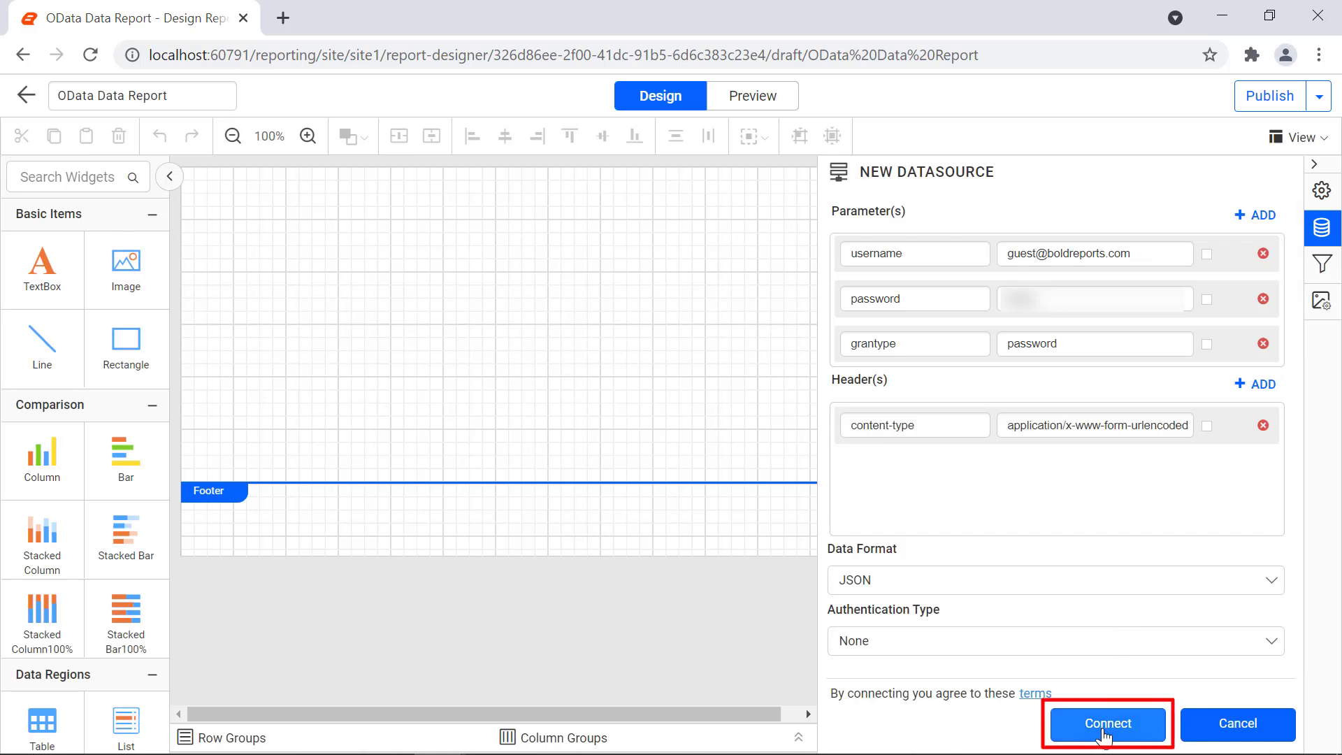
Step: Connect TokenDetails, then build TokenDataset from the token table, previewing its 1 record
left_click(1105, 727)
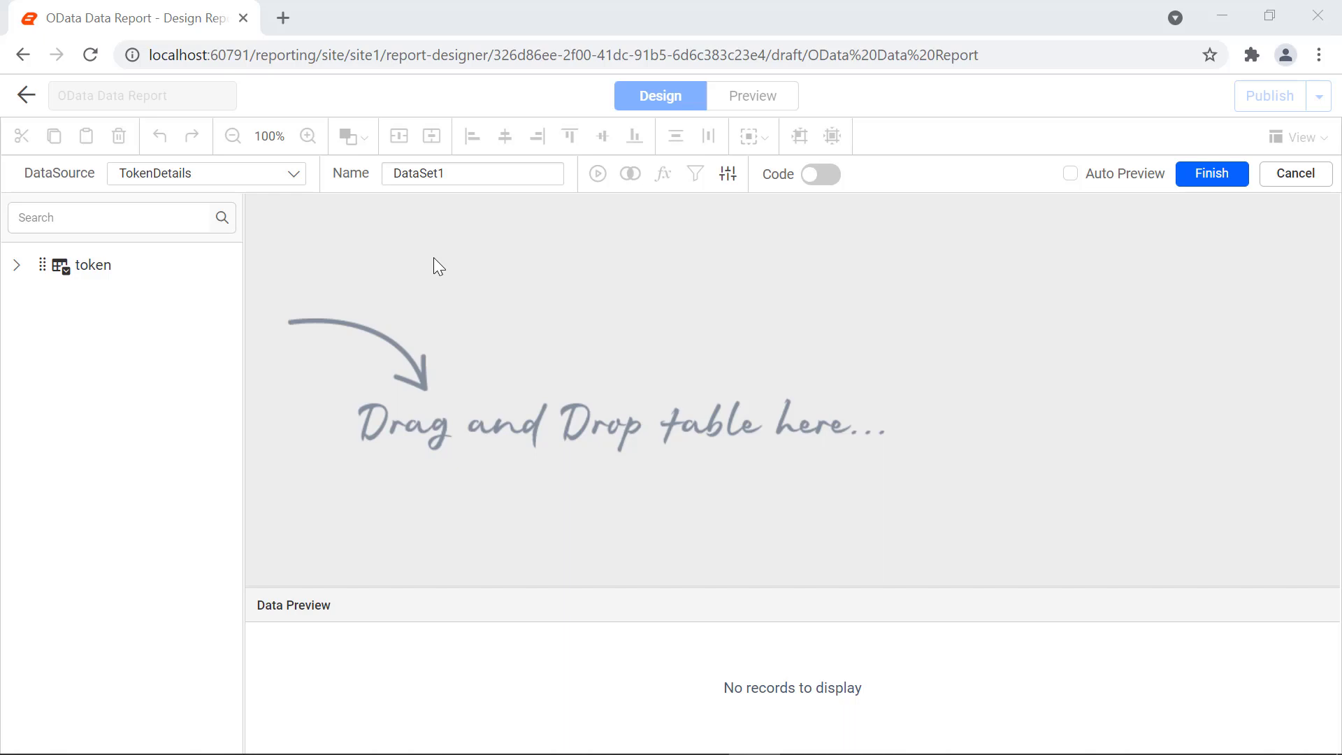
left_click(441, 173)
type("TokenDataset")
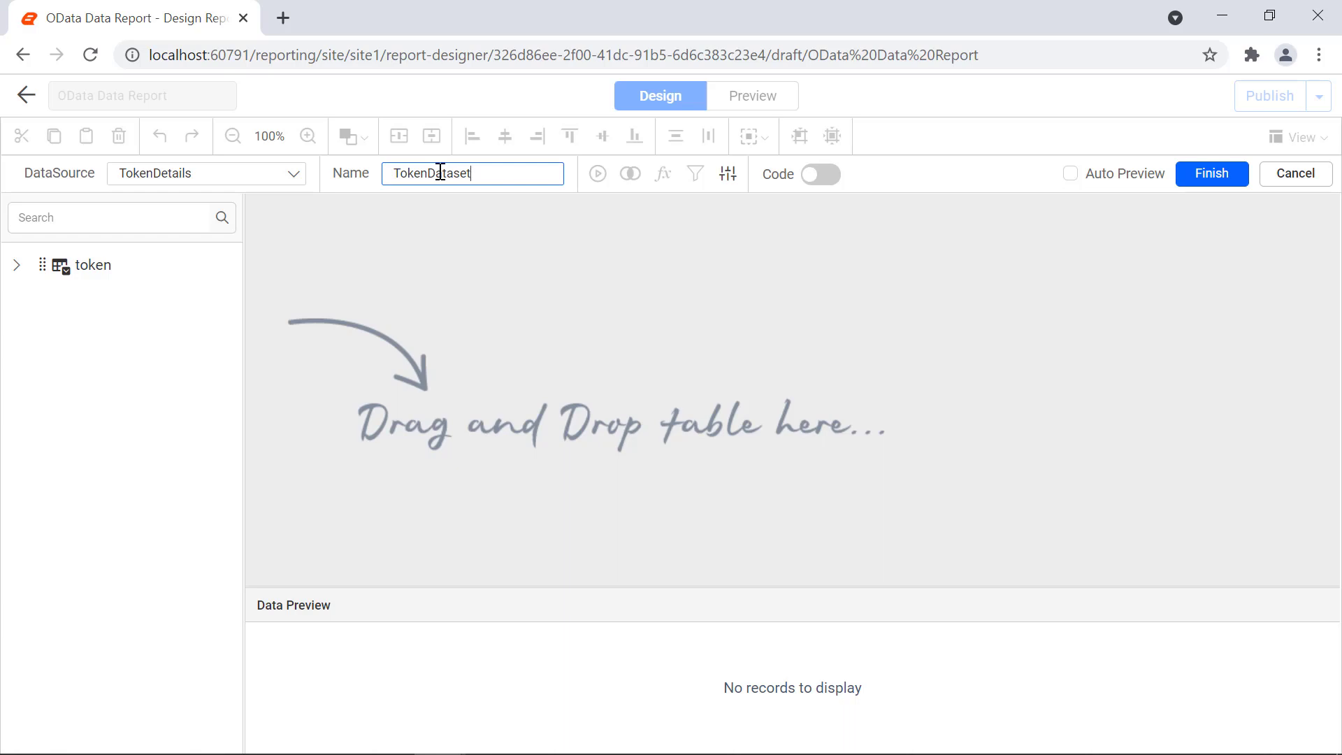
left_click(377, 284)
left_click_drag(91, 270, 362, 263)
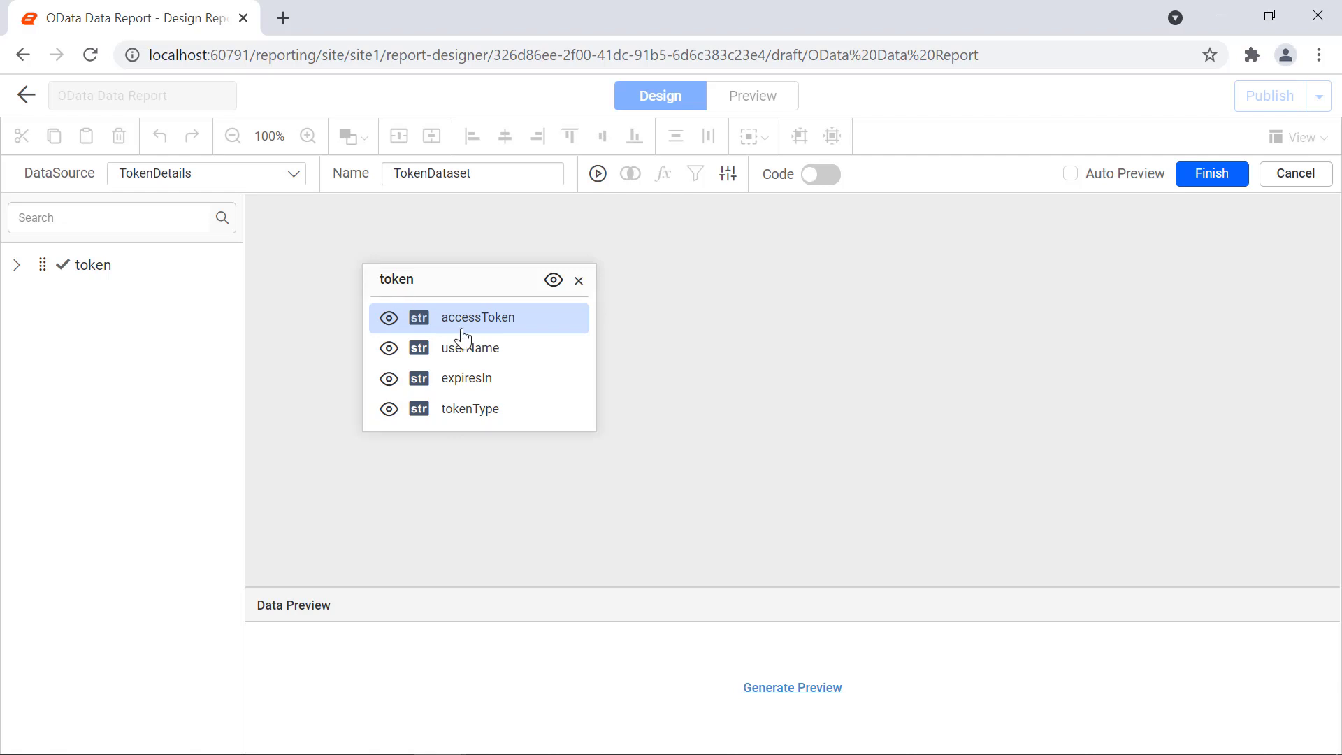
left_click(816, 689)
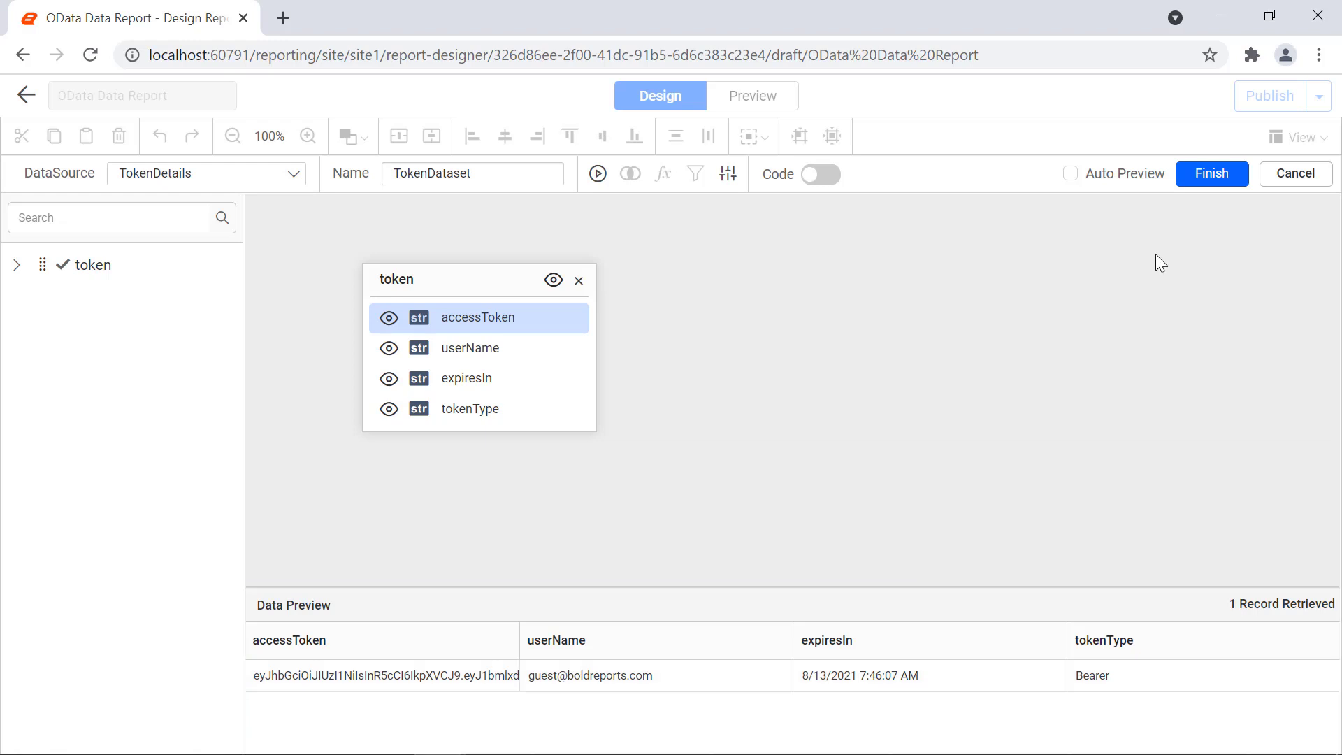
left_click(1211, 174)
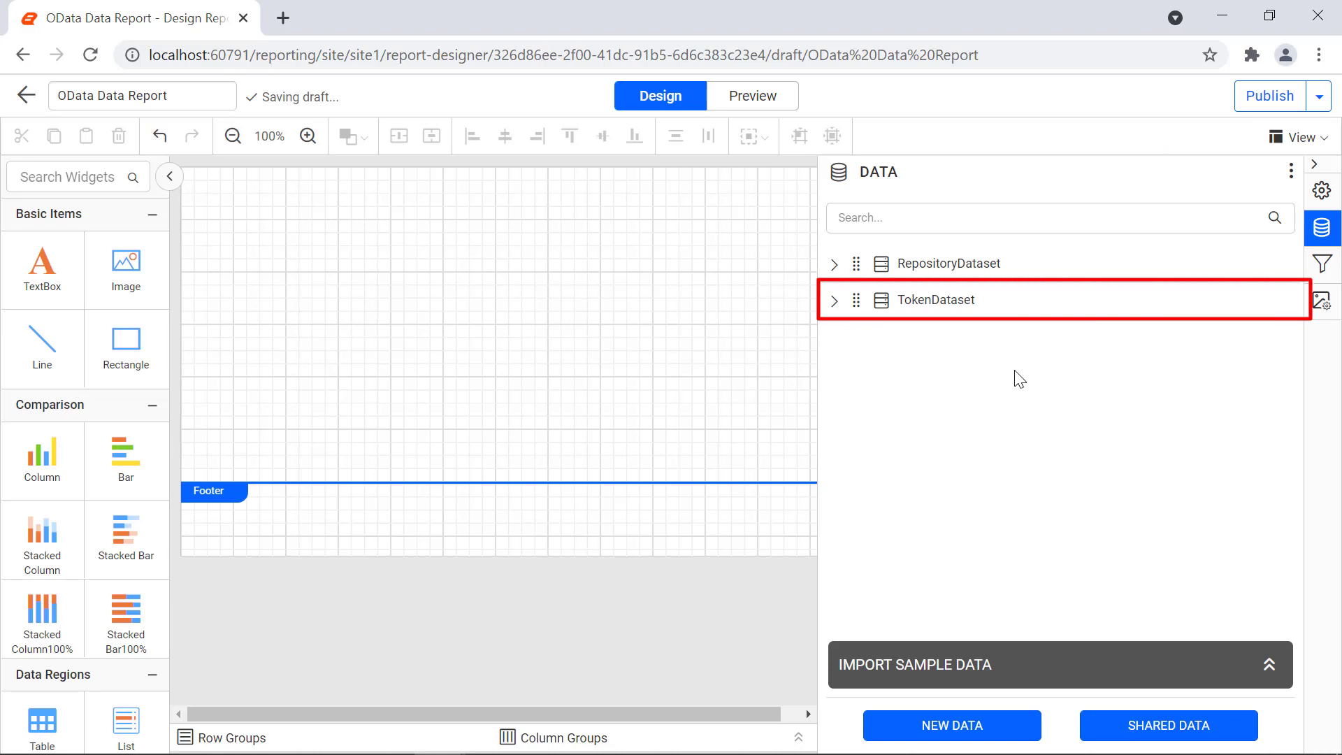
Step: Expand TokenDataset's fields, then place a blank three-column table, Tablix1, at the canvas top-left
left_click(834, 306)
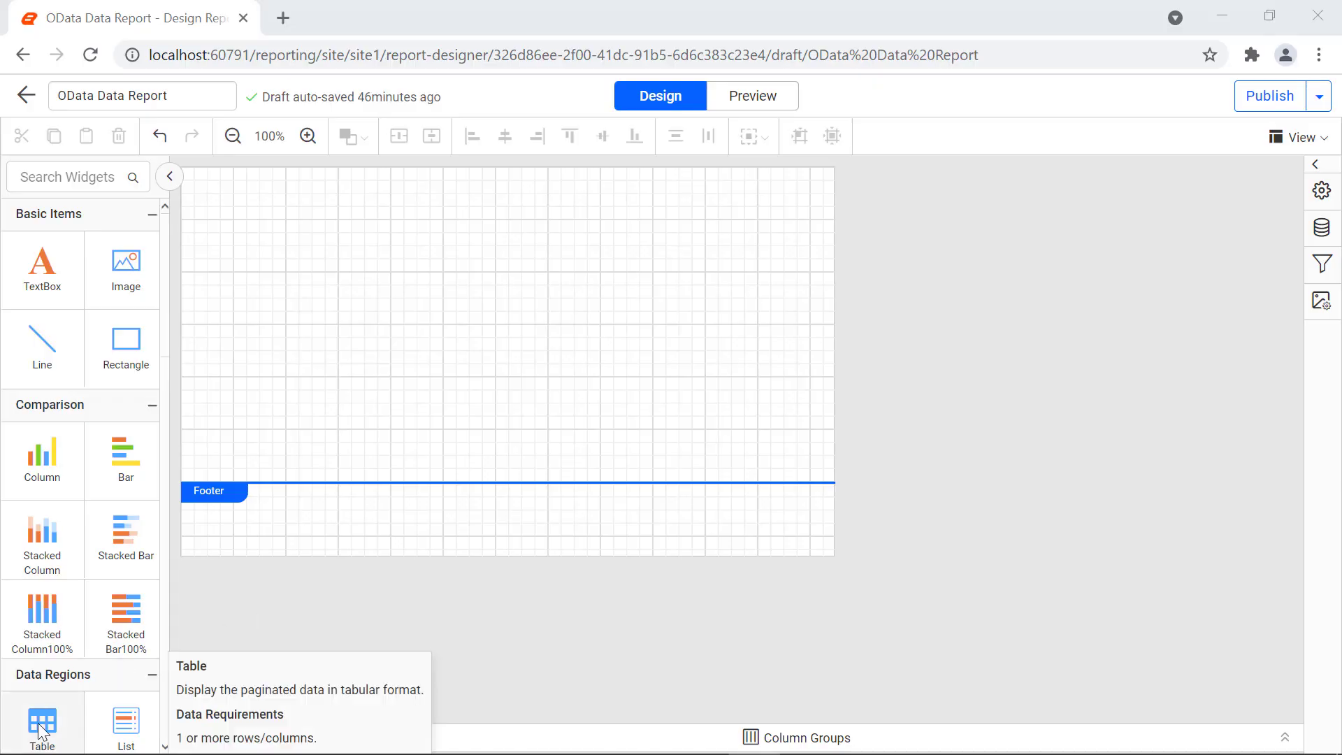
left_click_drag(41, 724, 198, 178)
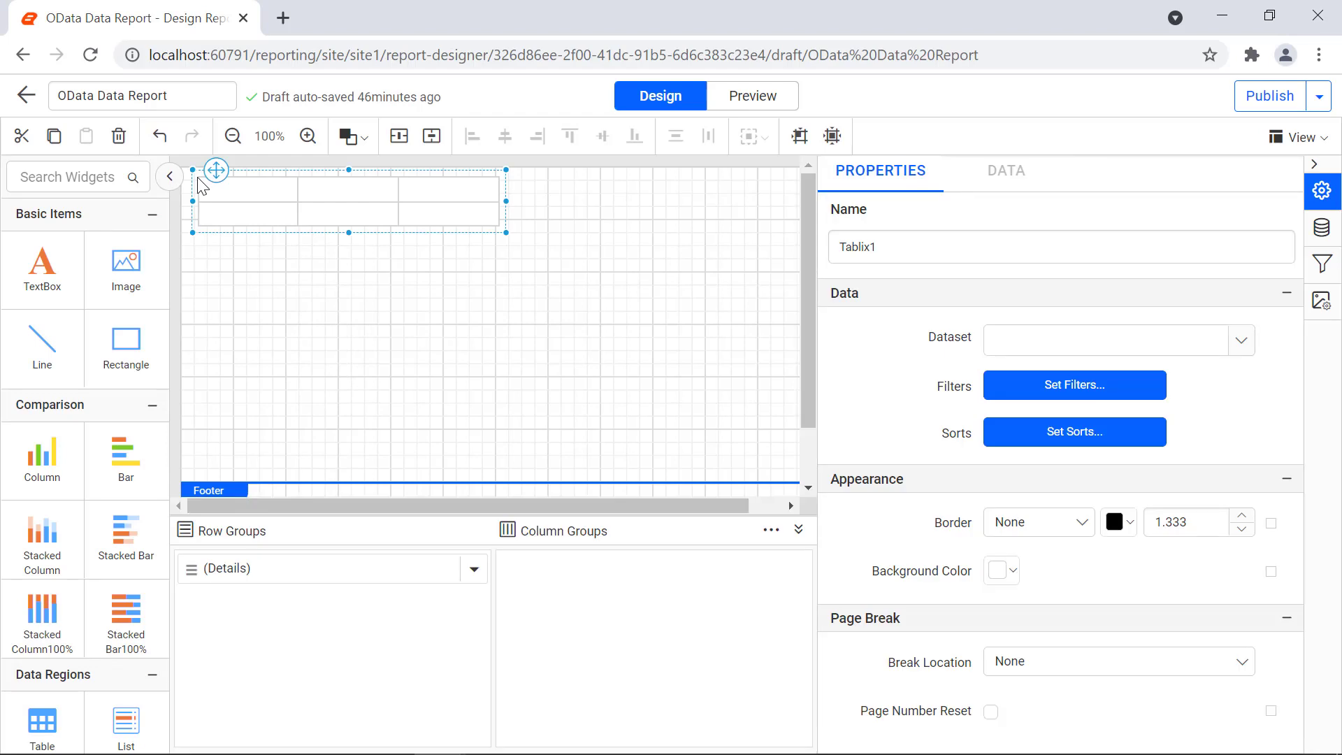
Step: Insert two more columns to the right so the table has five columns
left_click(461, 185)
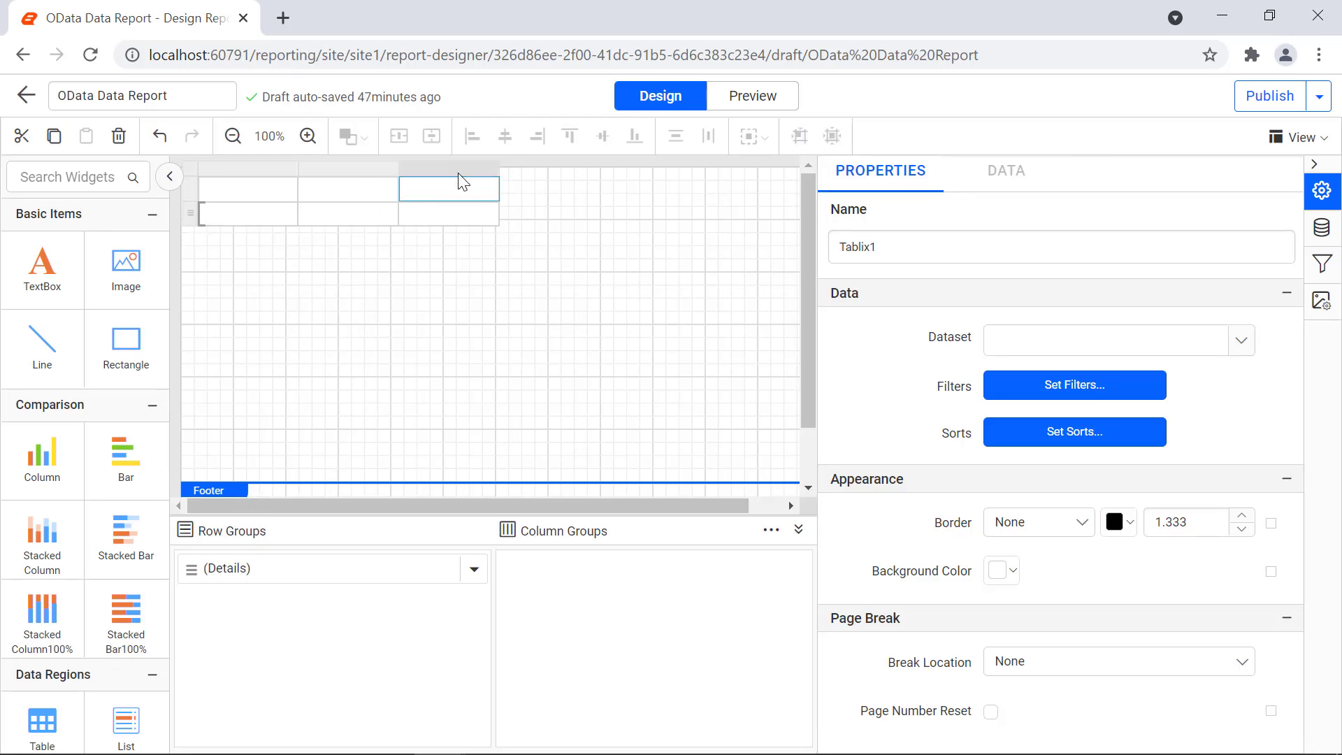
right_click(461, 186)
left_click(663, 224)
right_click(591, 183)
mouse_move(647, 199)
left_click(773, 197)
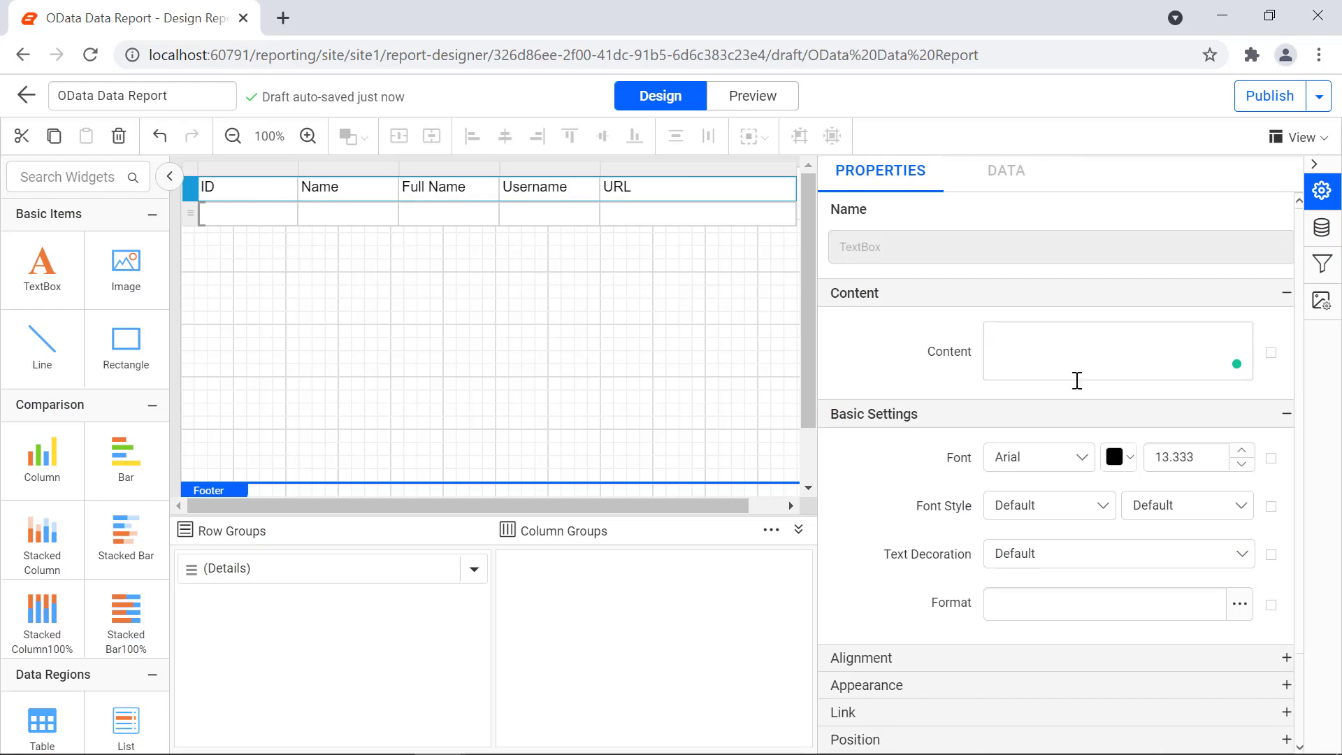
Step: Set the header row to Segoe UI Bold, centred horizontally and vertically
left_click(1040, 457)
scroll(1077, 555, "down", 5)
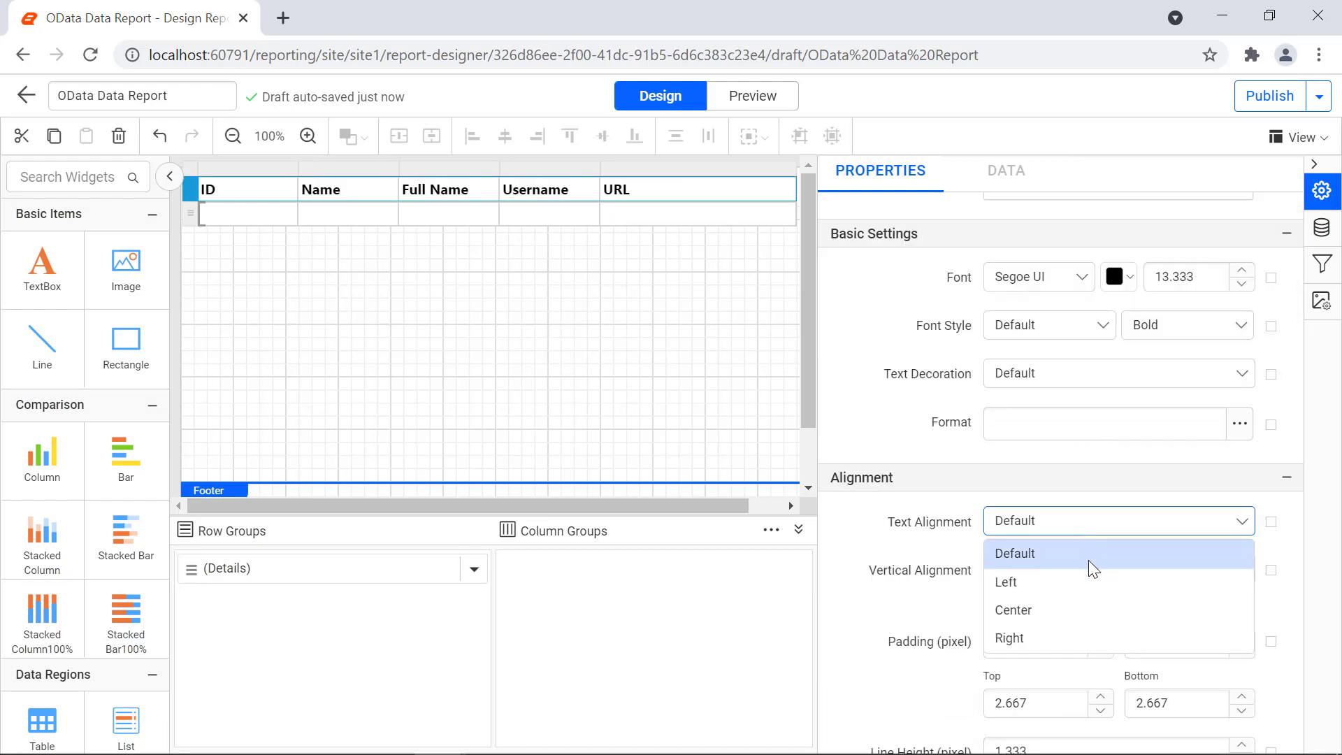
left_click(1090, 608)
left_click(1119, 567)
left_click(1096, 654)
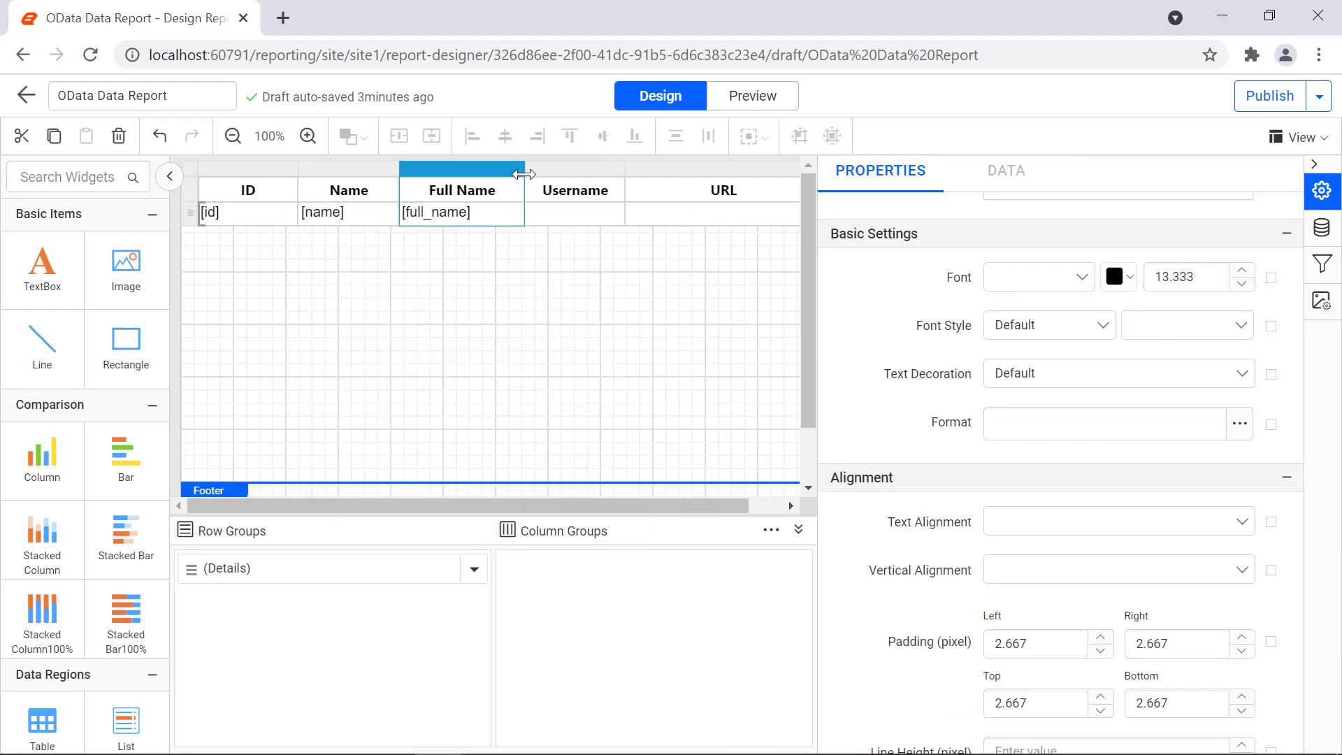
Step: Bind the Username cell to [login] and the URL cell to [repos_url]
left_click(613, 213)
left_click(641, 446)
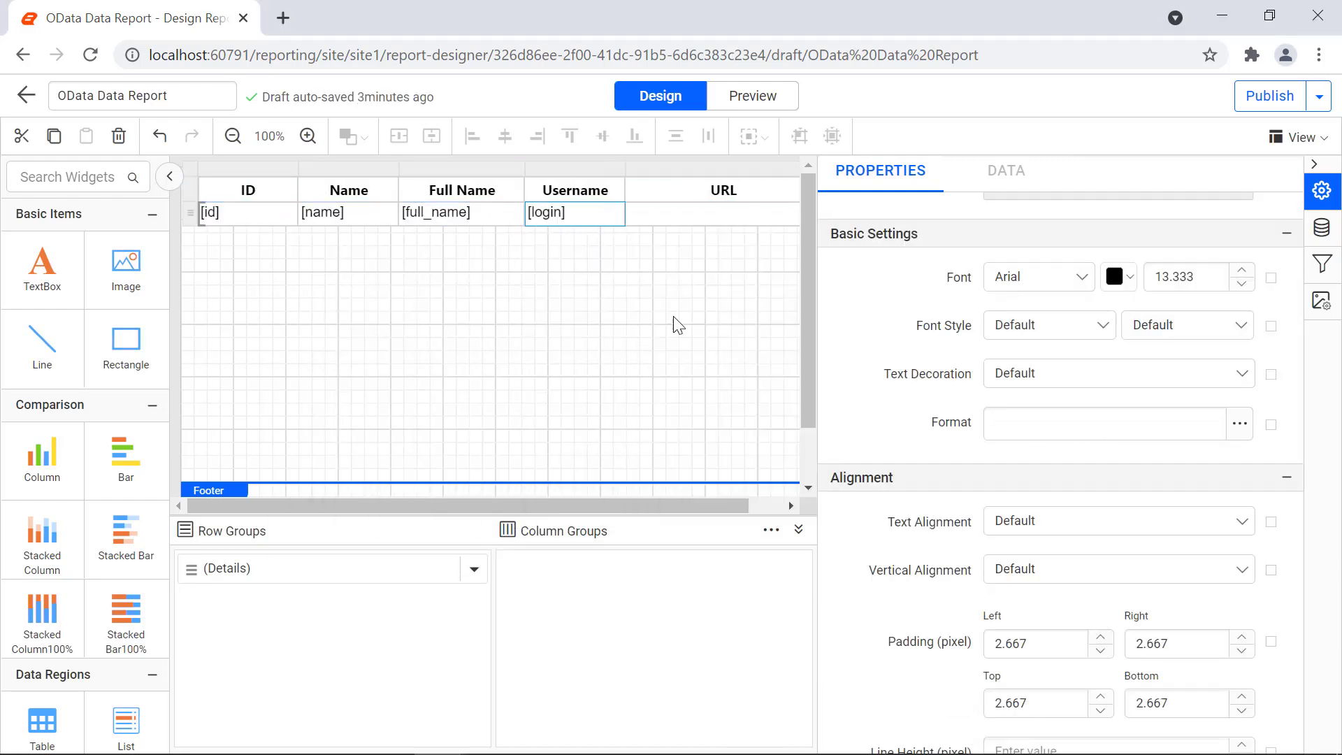
left_click_drag(632, 506, 680, 514)
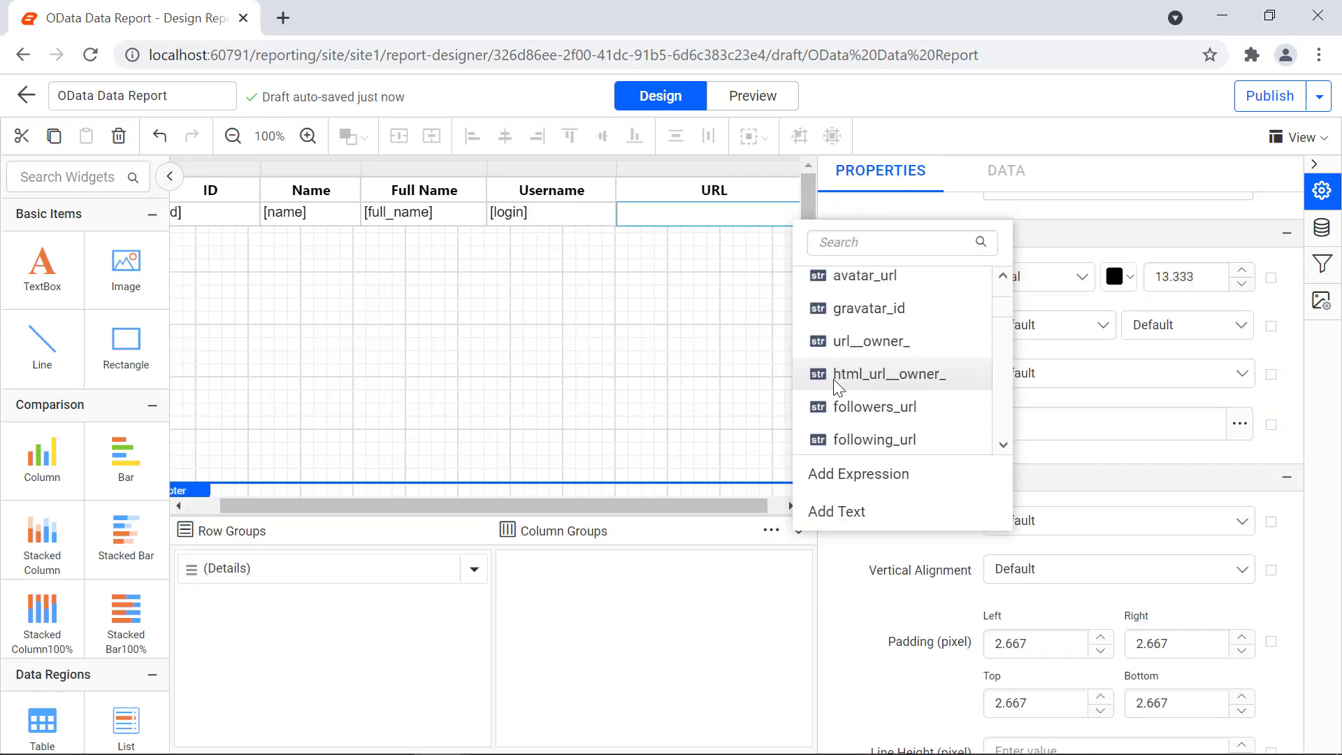
left_click(804, 399)
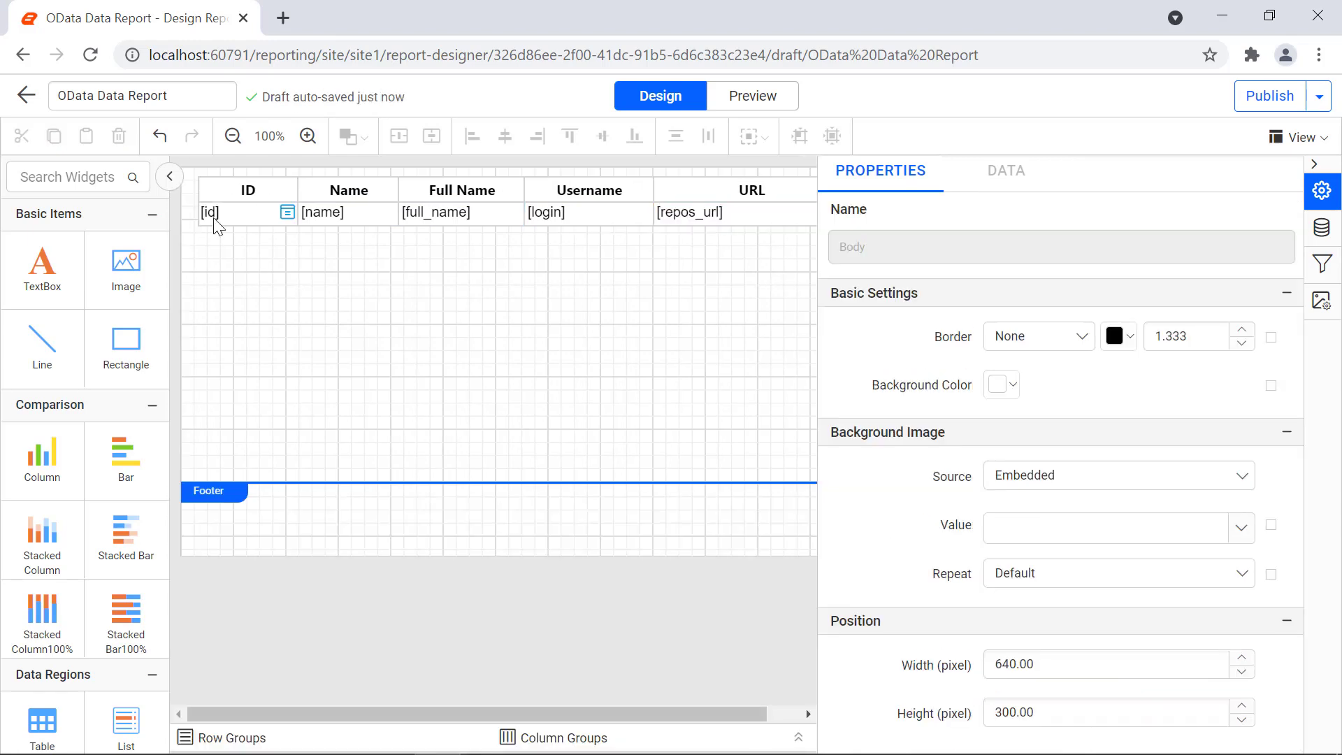
left_click(1063, 277)
Step: Give the detail row left-aligned Segoe UI text and preview the filled report
scroll(1067, 415, "down", 15)
left_click(1067, 415)
left_click(1069, 523)
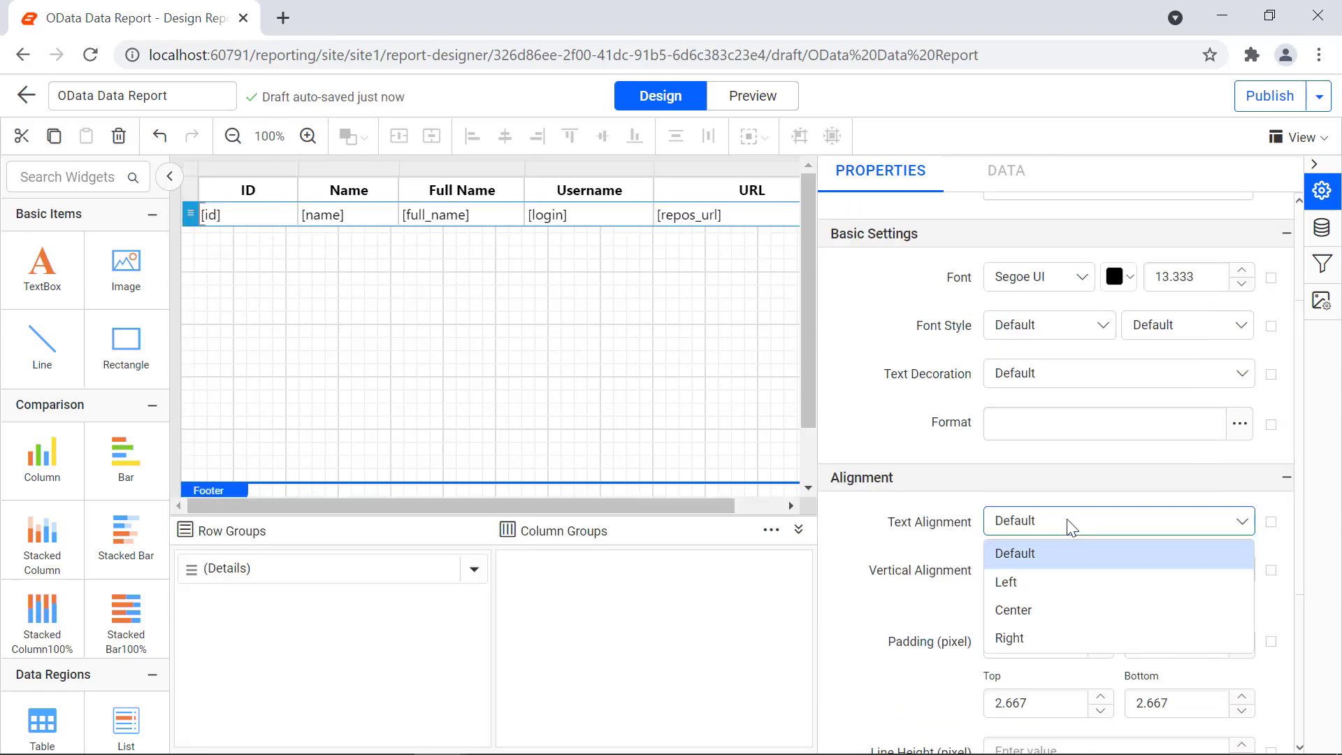
left_click(1042, 578)
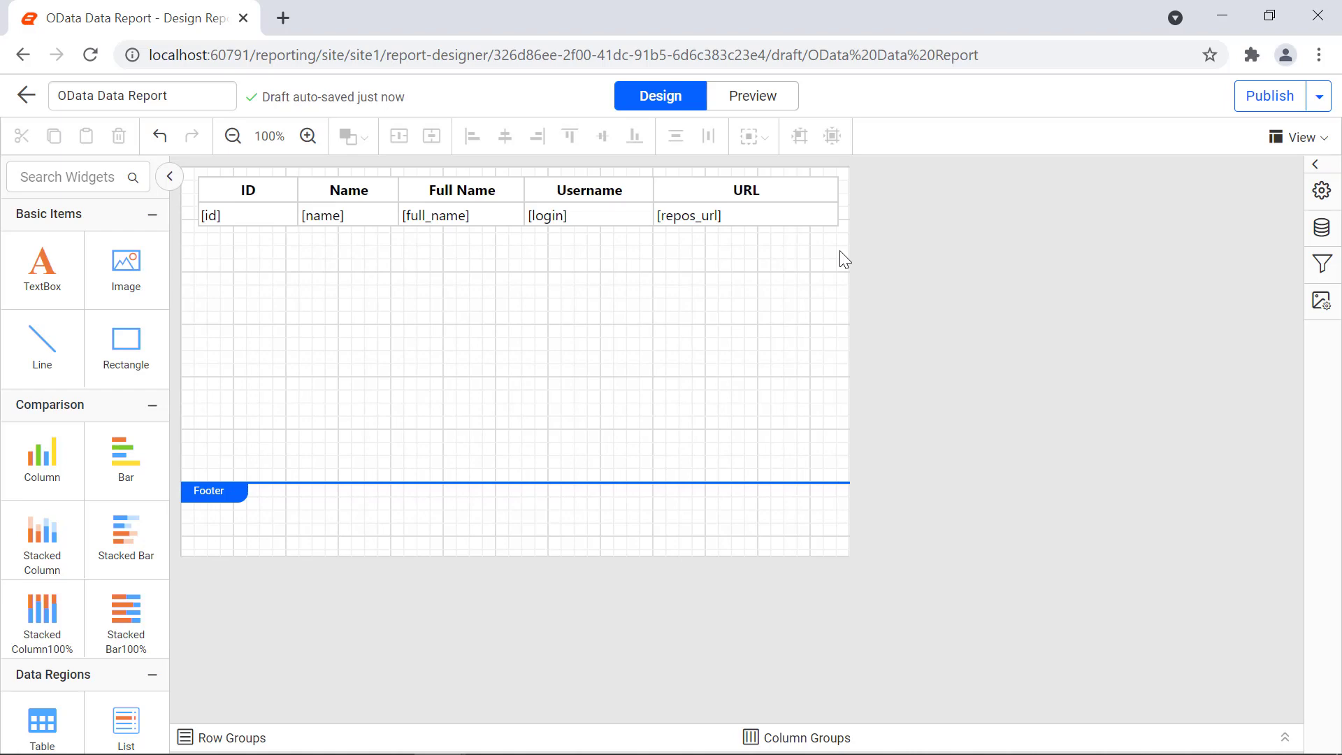
left_click(763, 105)
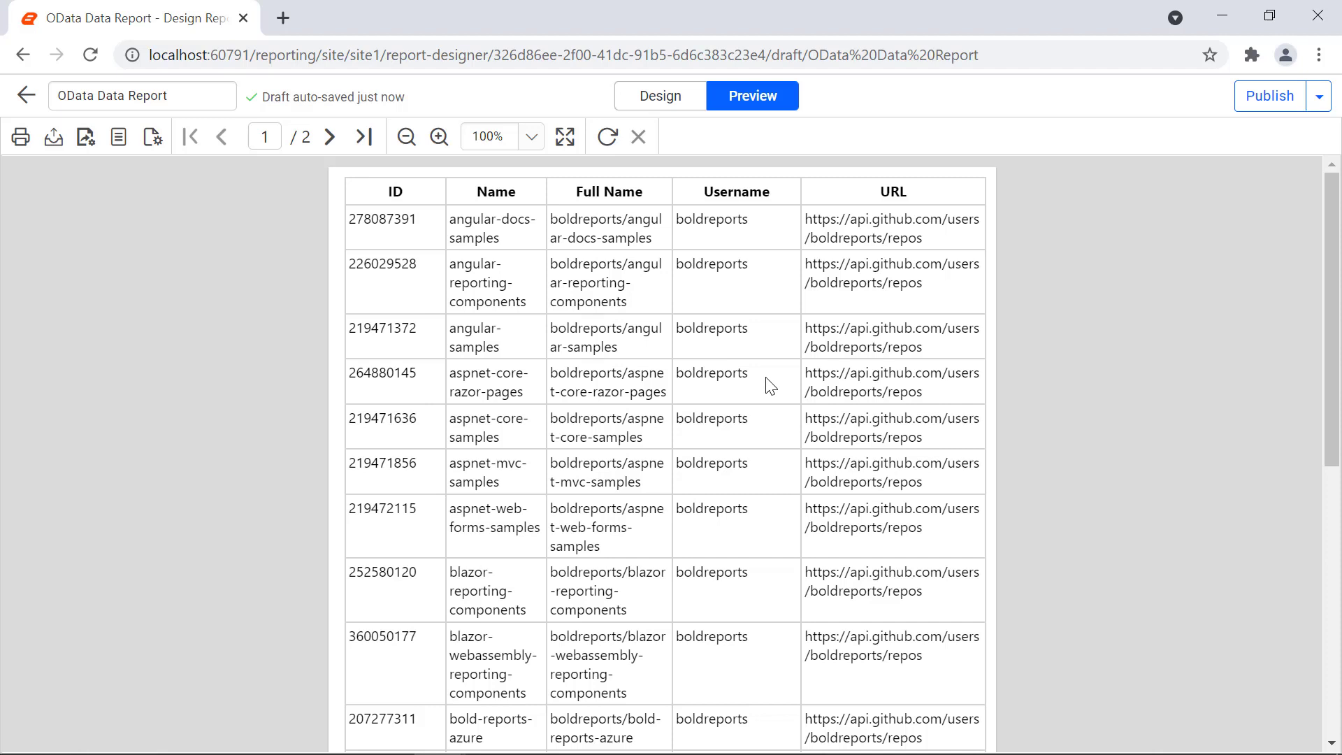